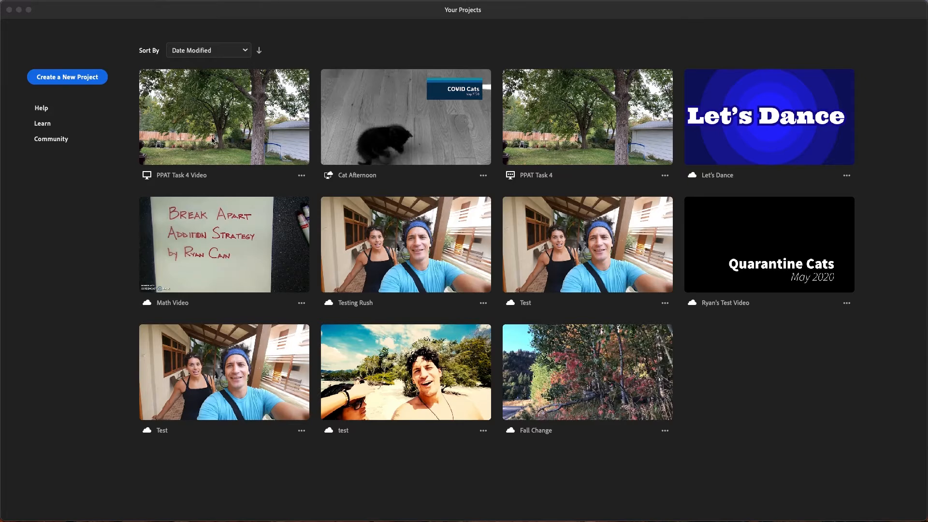
Start a new project and name it "PPAT Task 4 Video 2"
click(54, 80)
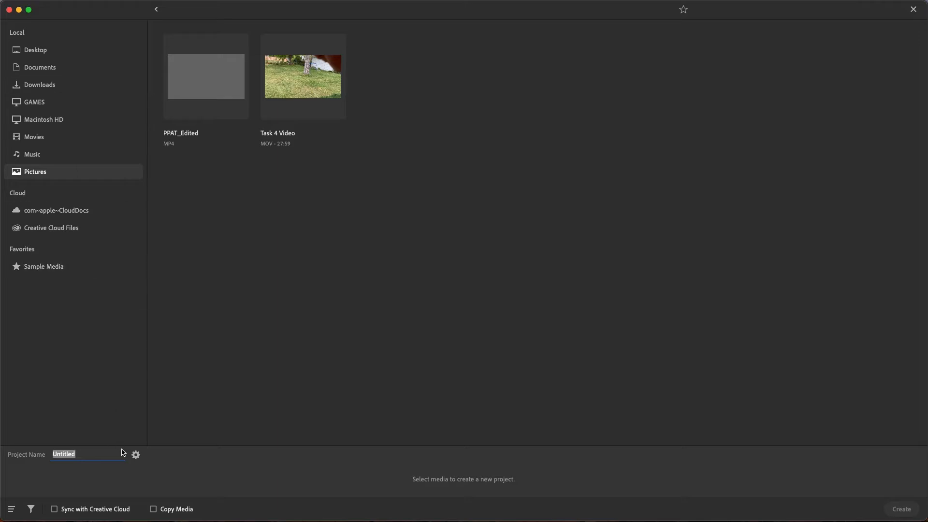
text(PPAT Task 4 Video 2)
key(Return)
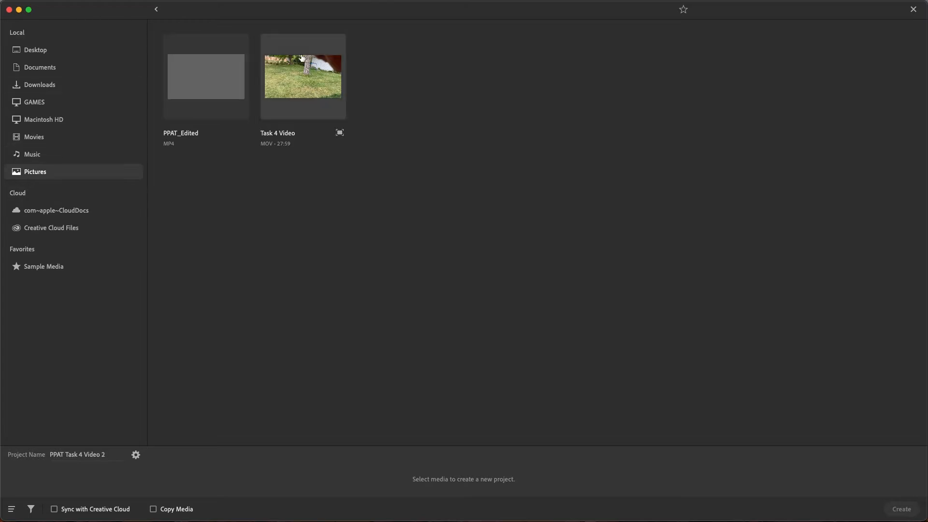
Add Task 4 Video from the PPAT Video folder in Pictures as the only media and create the project
click(46, 51)
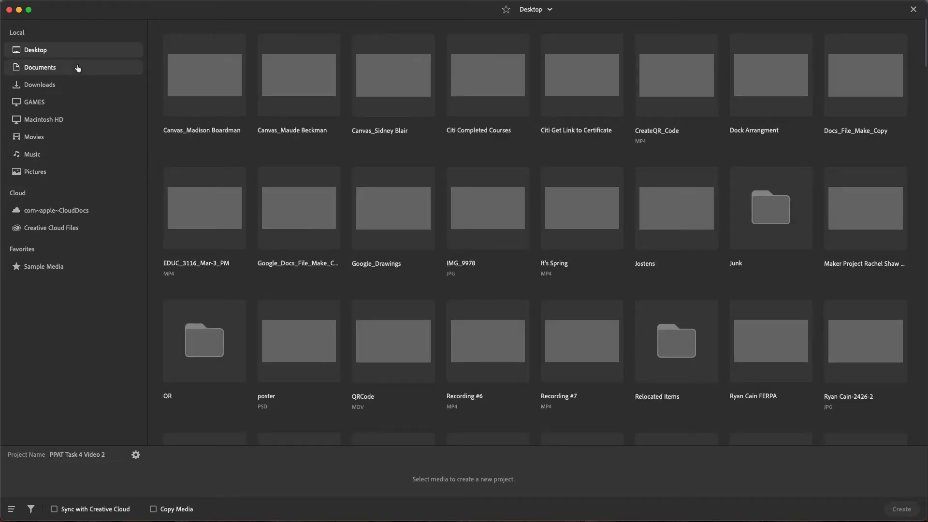
click(54, 172)
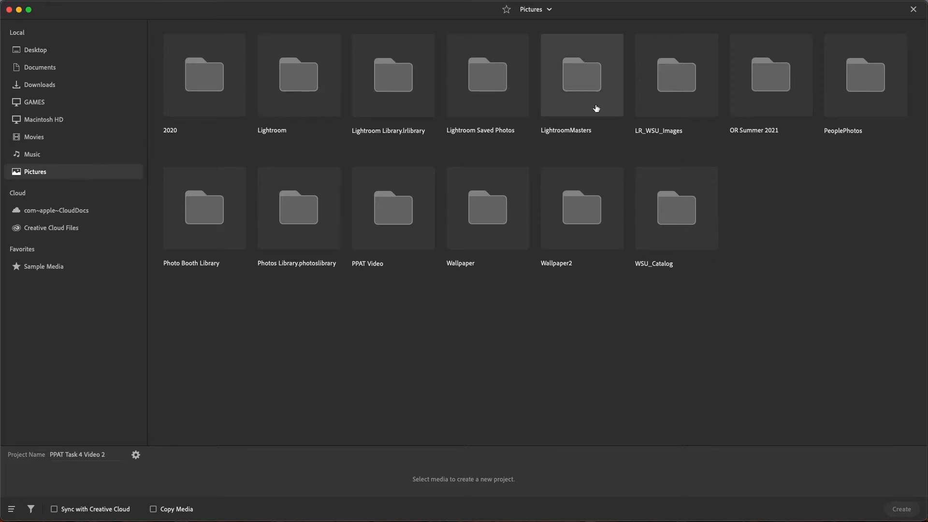
double_click(376, 212)
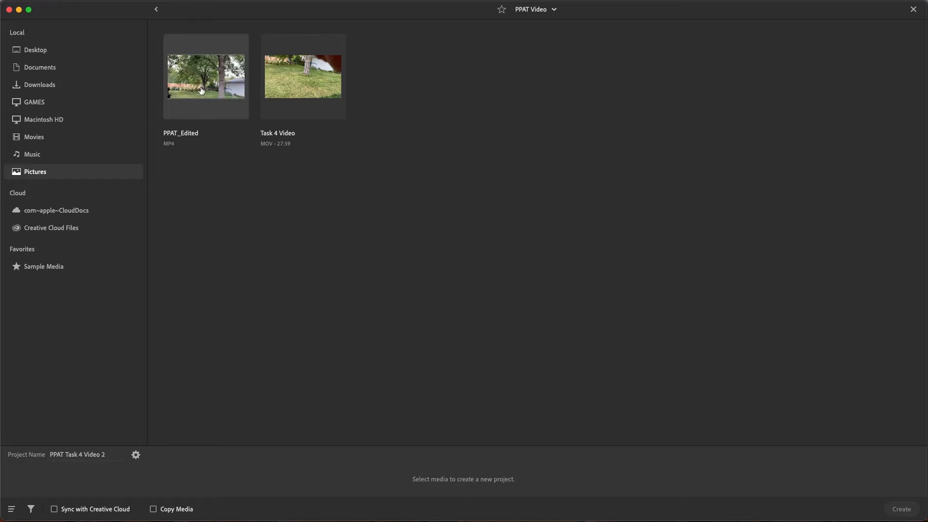
click(312, 90)
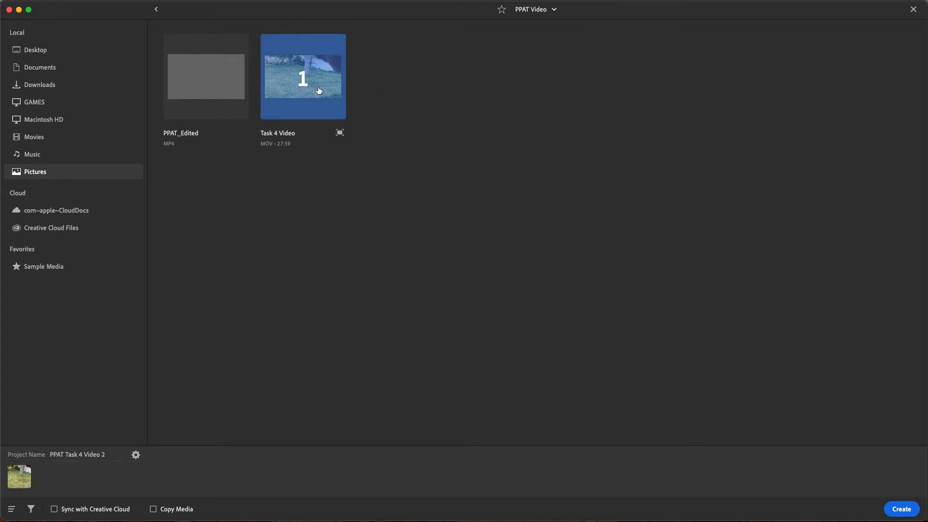
click(211, 89)
click(211, 91)
click(901, 509)
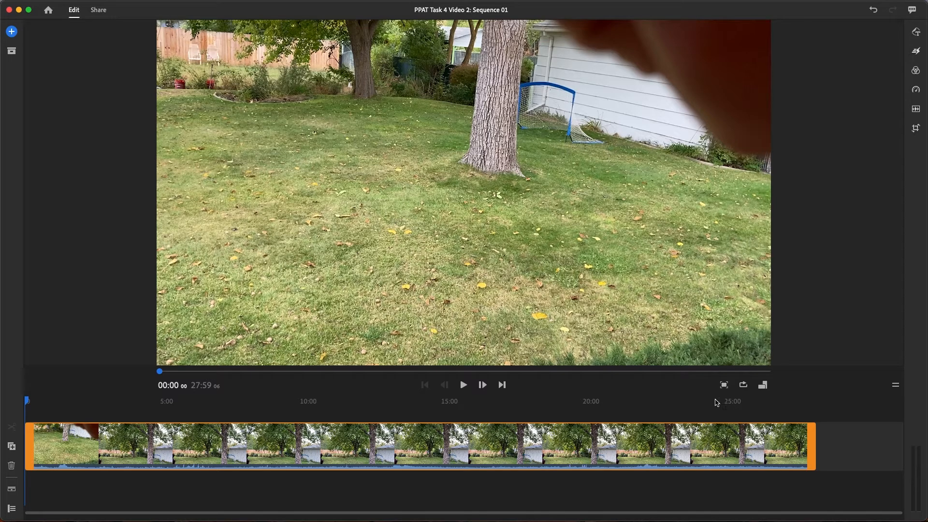
Split the full-length video clip on the timeline at about 15:53
drag(29, 403, 114, 431)
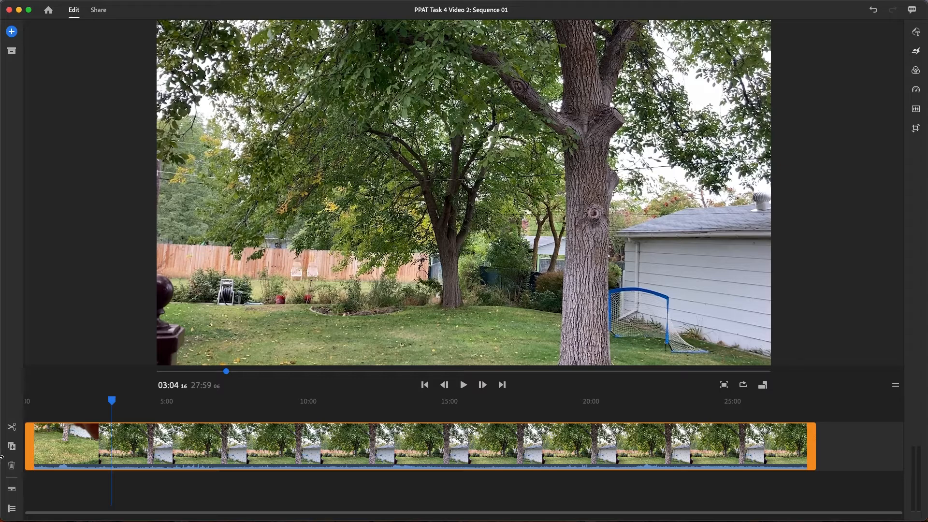
drag(110, 406, 475, 438)
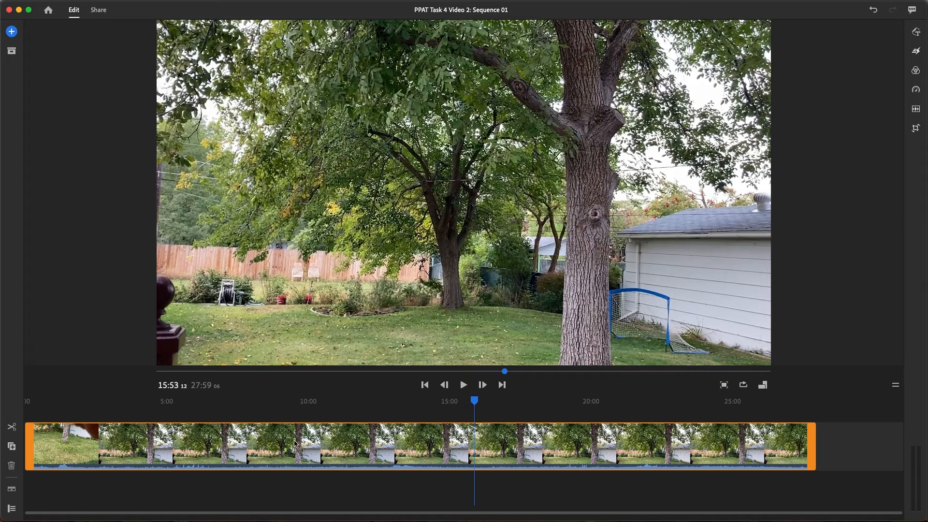
click(12, 429)
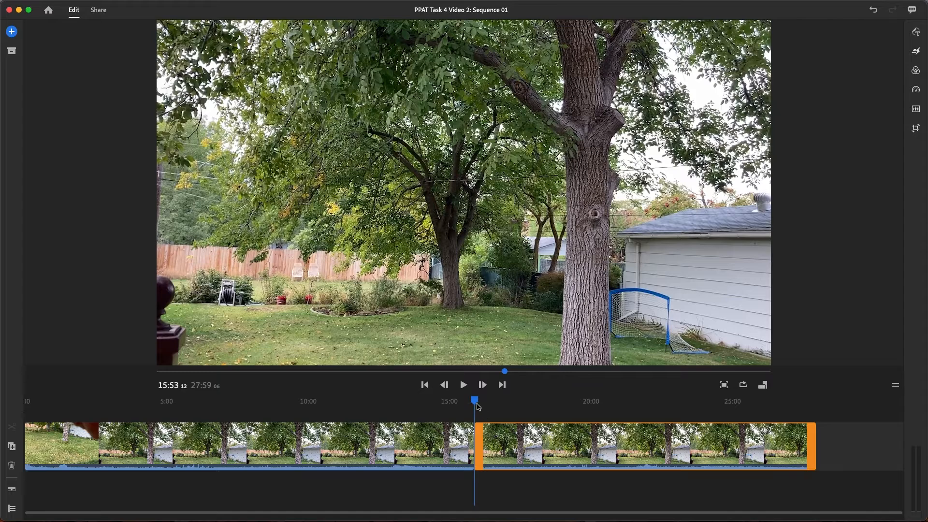
Split the first of the two clips again at about 06:58
drag(475, 401, 487, 402)
drag(688, 405, 260, 430)
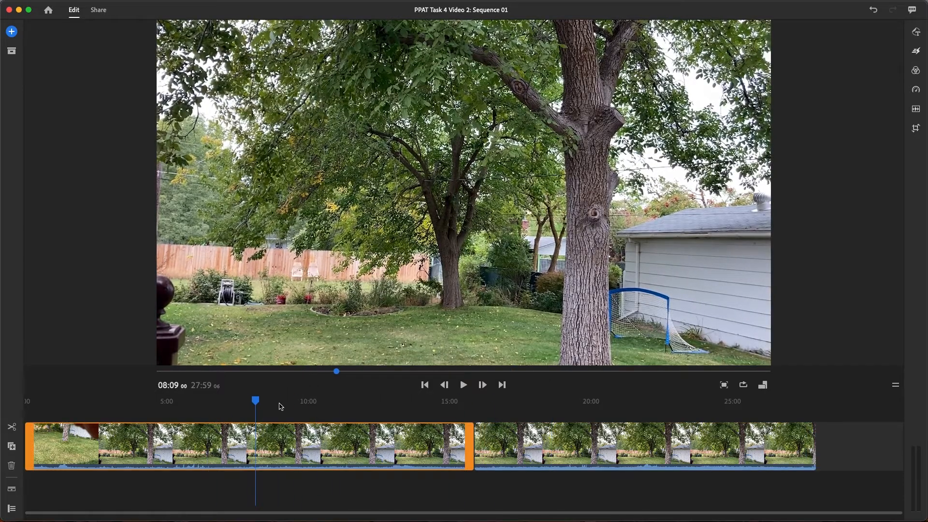
drag(253, 403, 222, 430)
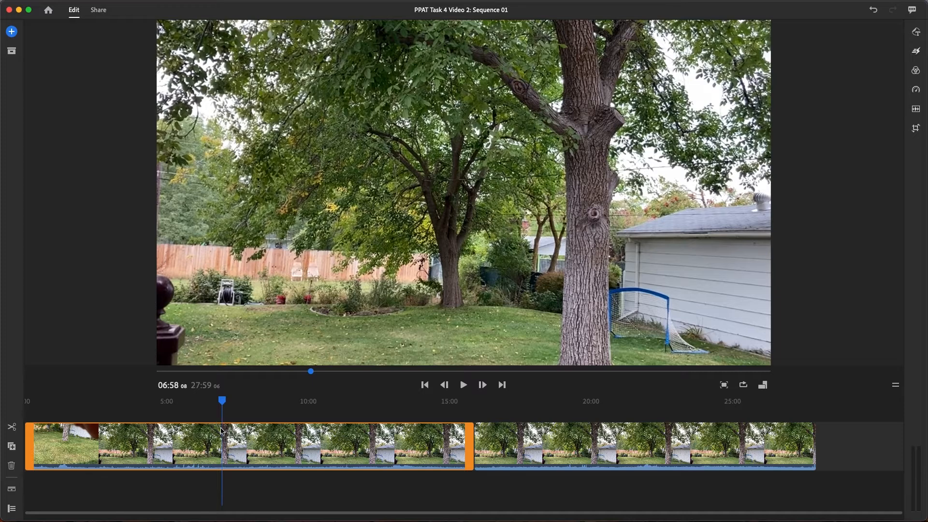
click(10, 427)
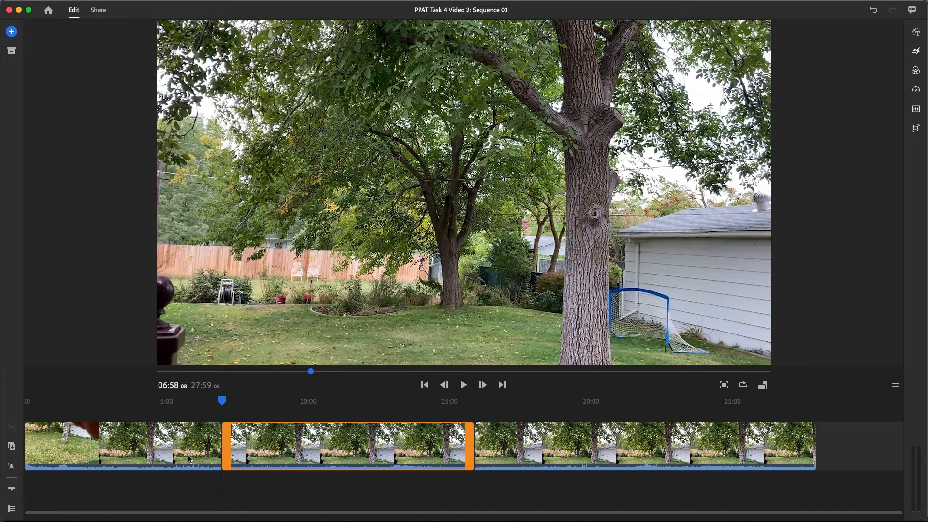
Trim the end of the first clip back to about 05:00
click(147, 448)
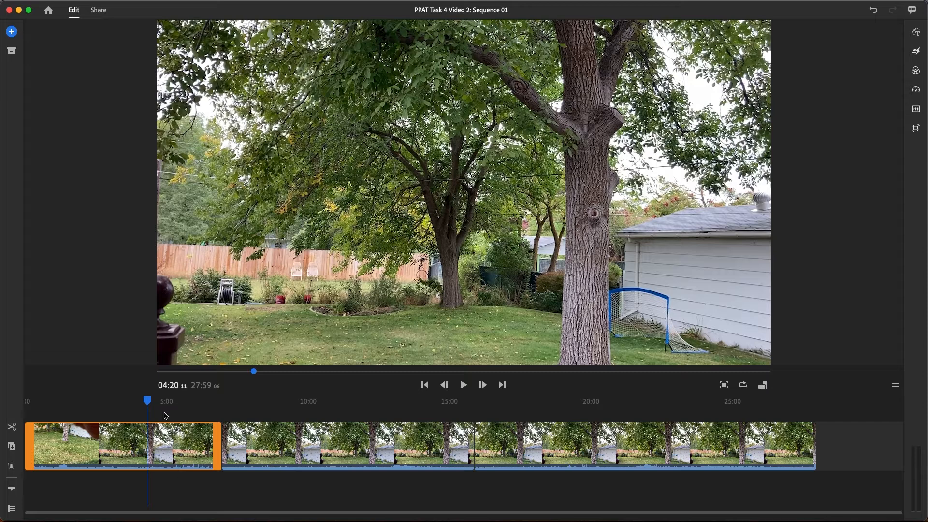
drag(148, 400, 166, 401)
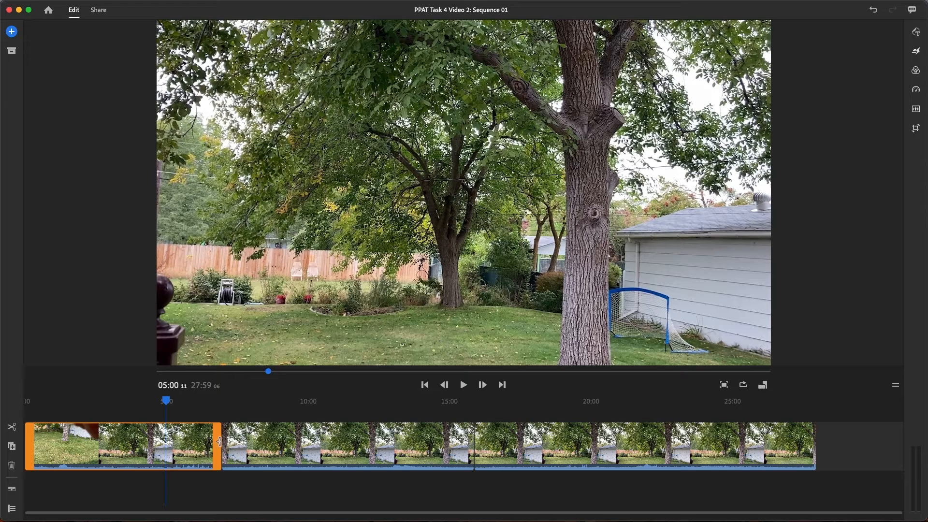
drag(219, 442, 166, 445)
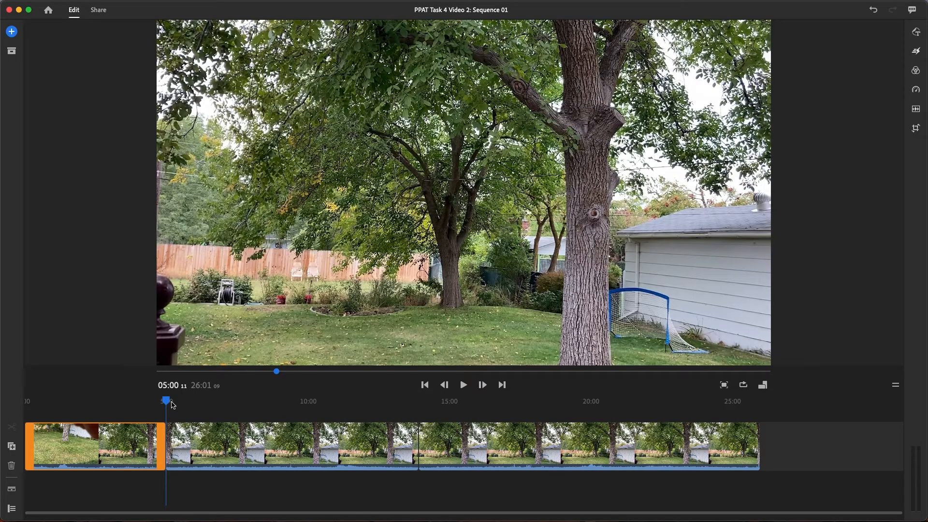
Trim the start of the middle clip so that the clip ends at about 10:07 on the timeline
drag(169, 404, 311, 406)
click(222, 427)
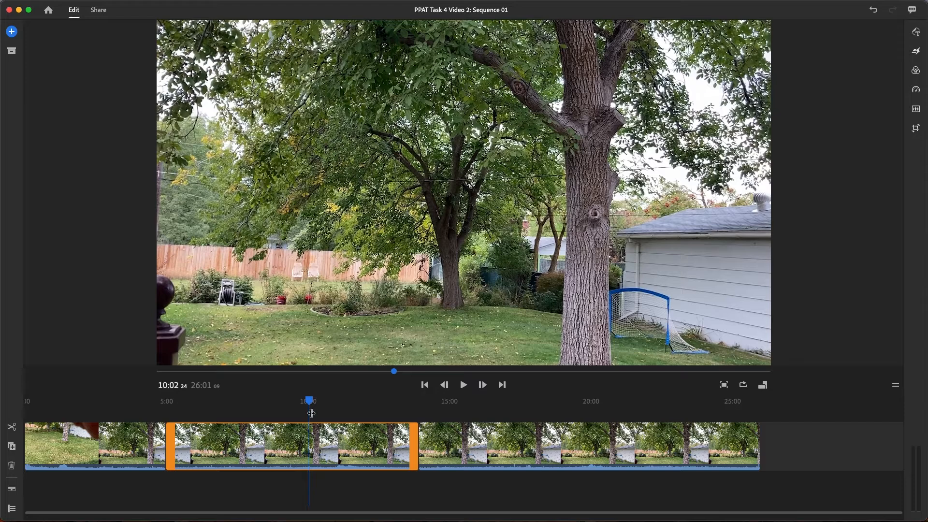
drag(170, 443, 311, 448)
Trim the end of the last clip back to about 21:28
drag(272, 404, 395, 410)
click(437, 450)
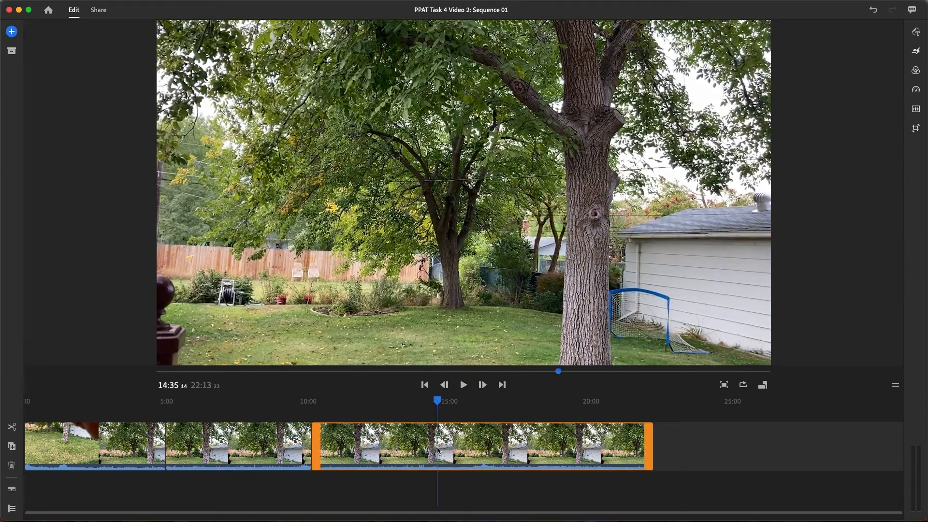
drag(437, 404, 632, 405)
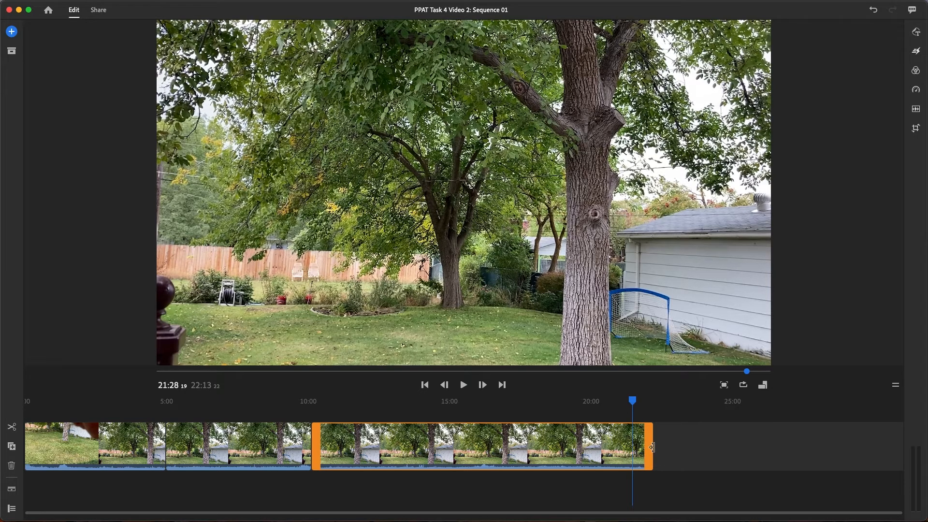
drag(652, 448, 634, 450)
Trim the start of the last clip in two passes, bringing the sequence down to about 16:57
drag(634, 402, 410, 419)
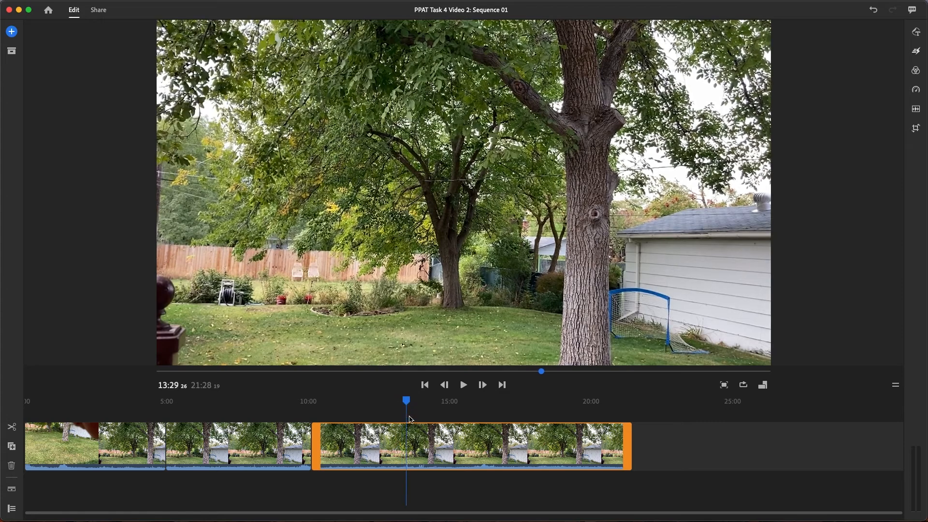
drag(316, 447, 412, 445)
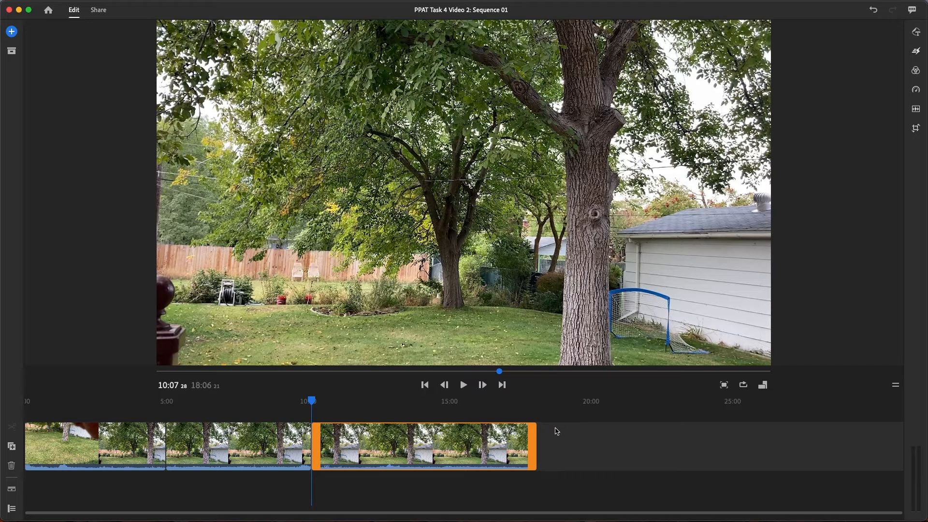
drag(317, 444, 351, 442)
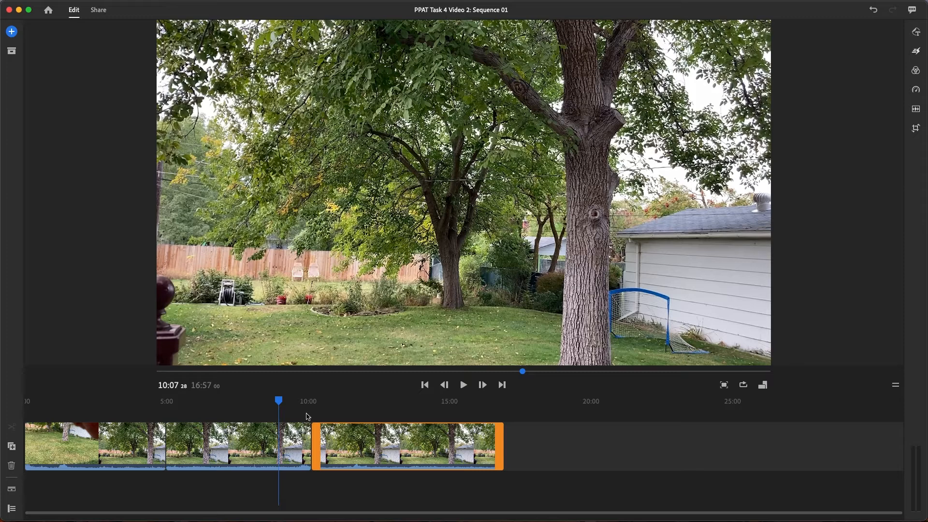
Trim the end of the last clip back to about 15:16
drag(284, 402, 373, 465)
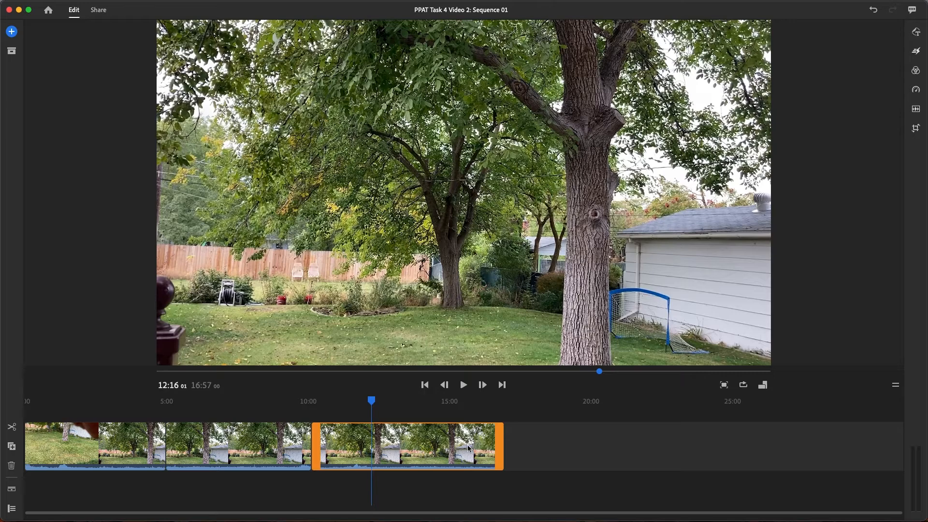
drag(502, 443, 467, 447)
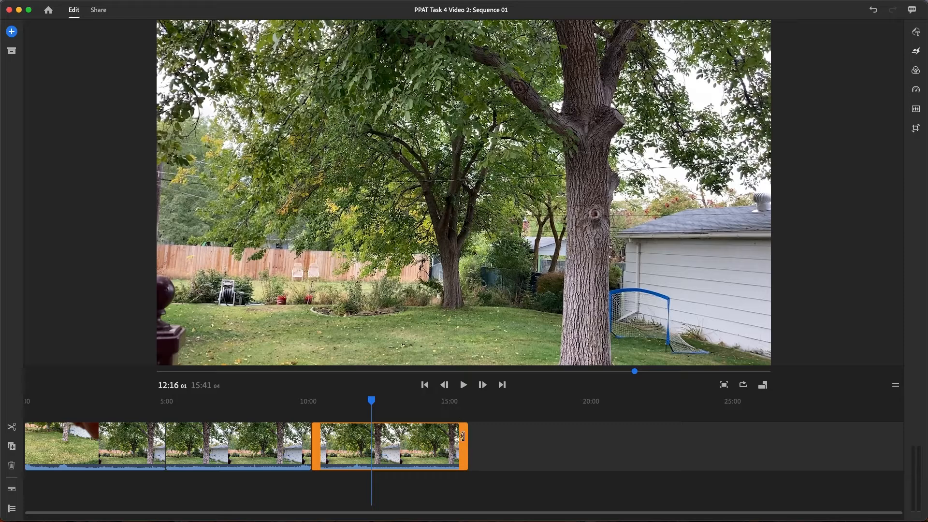
drag(467, 440, 455, 440)
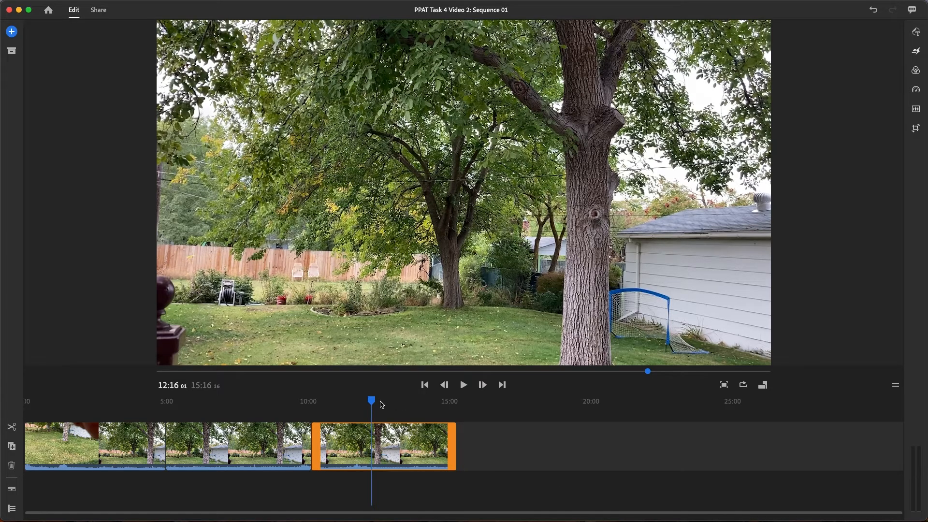
Zoom in on the timeline and fine-tune the end of the first clip to about 05:00
drag(374, 403, 15, 467)
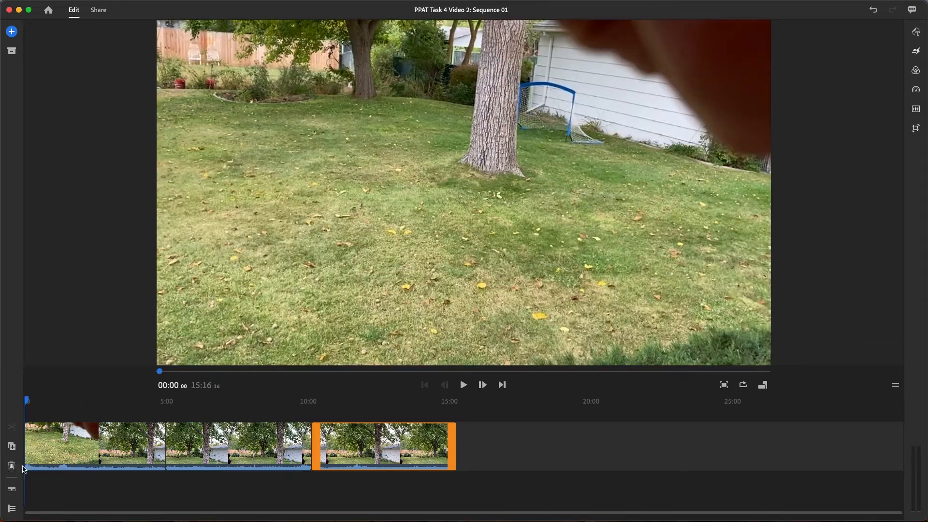
click(79, 459)
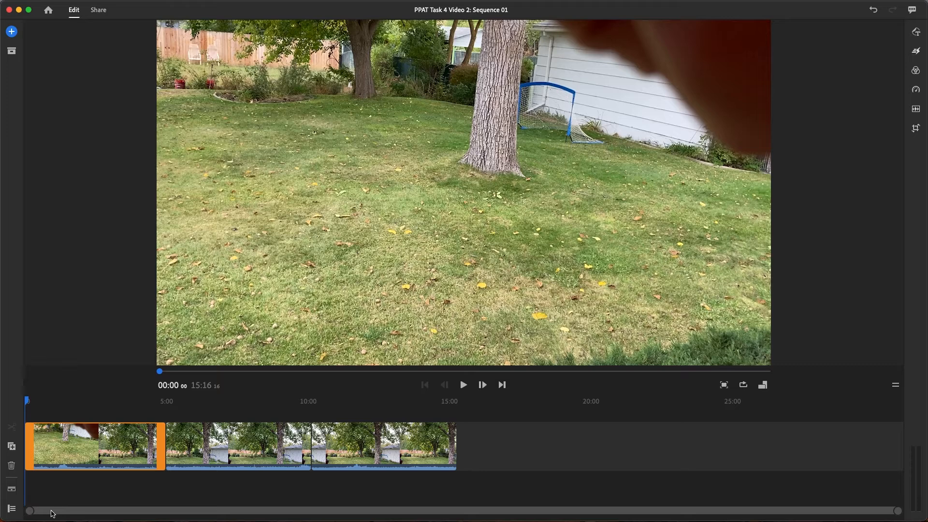
drag(898, 512, 512, 512)
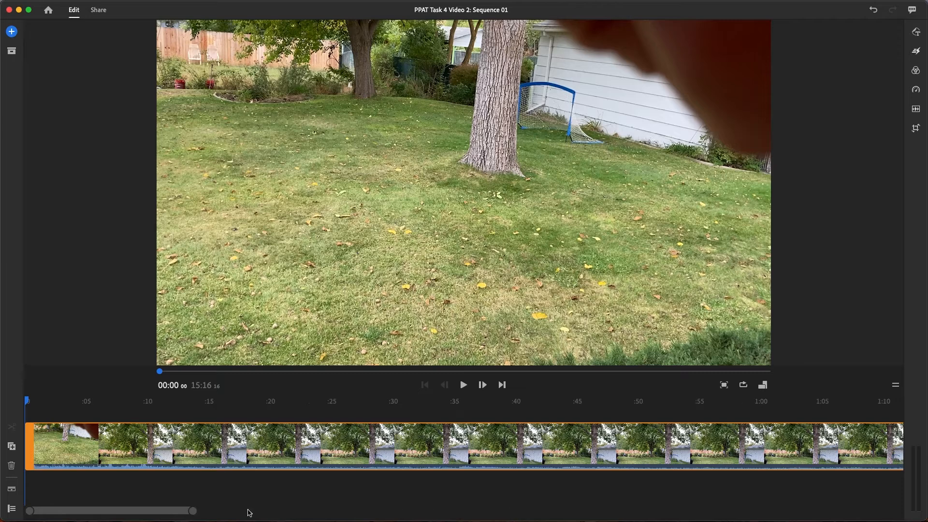
drag(151, 515, 271, 513)
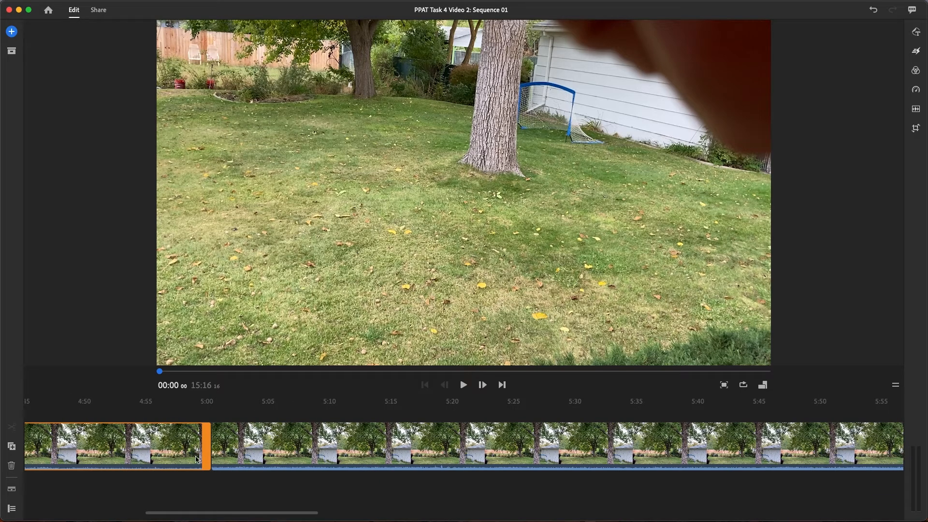
drag(209, 442, 213, 443)
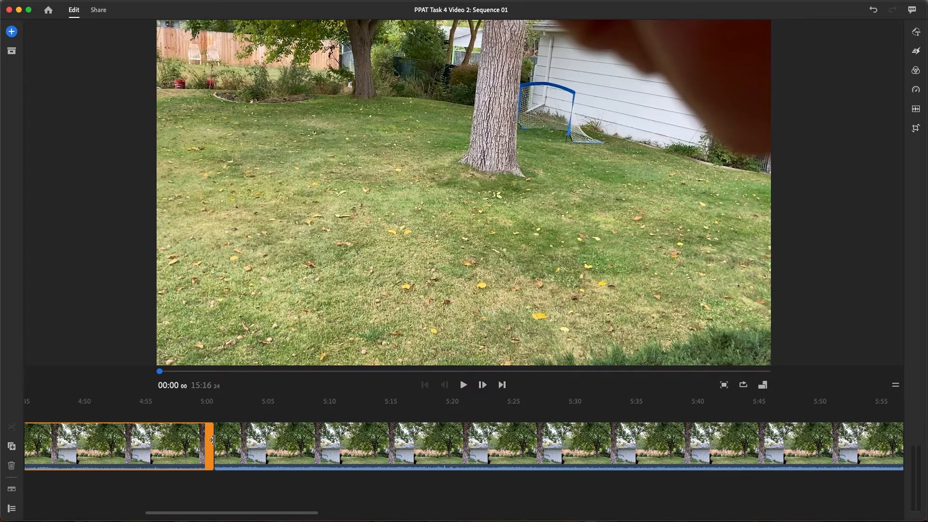
drag(213, 440, 203, 441)
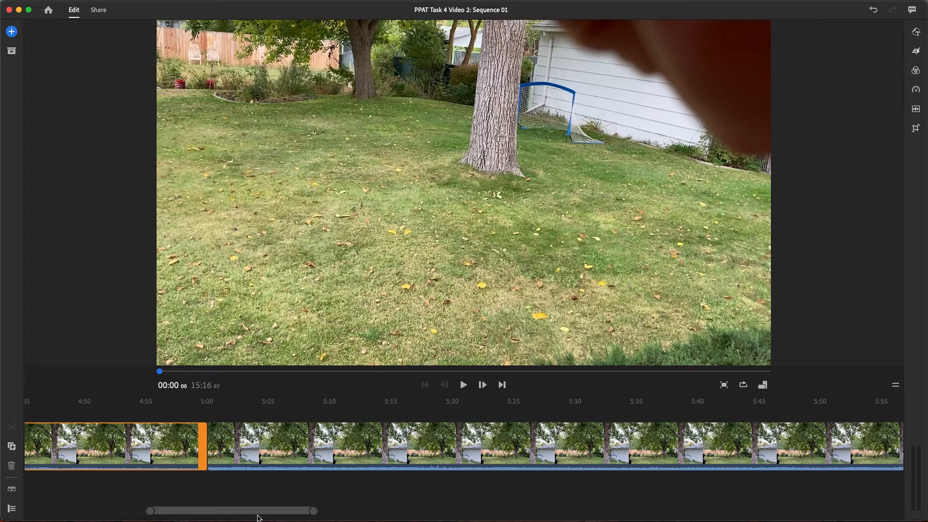
Select the second clip and place the playhead at exactly 05:00, beside the cut after the first clip
mouse_move(258, 514)
mouse_down()
mouse_move(58, 511)
mouse_move(280, 516)
mouse_move(241, 514)
mouse_move(253, 515)
mouse_up()
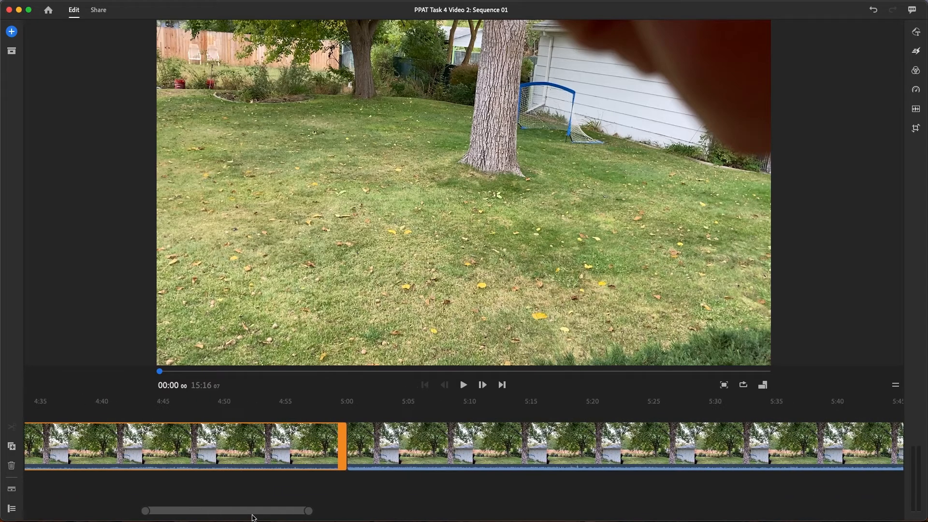
click(408, 449)
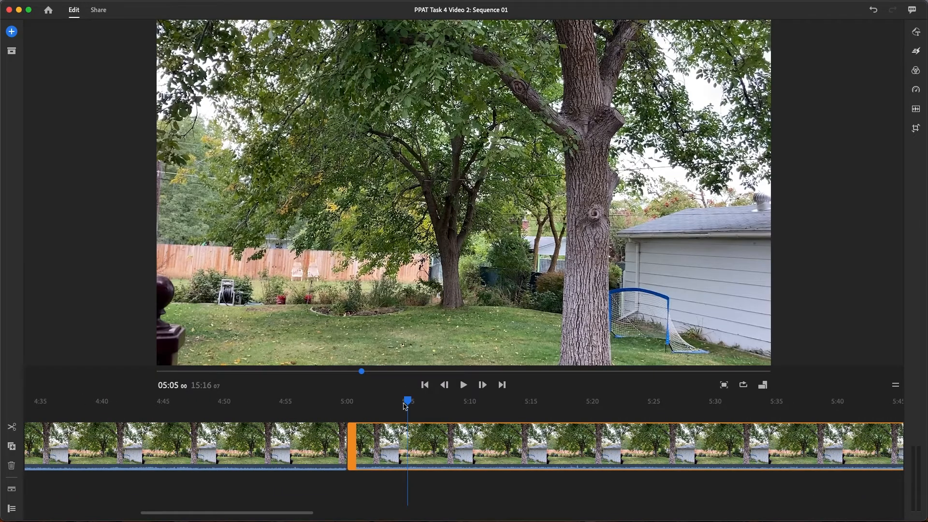
drag(406, 402, 348, 403)
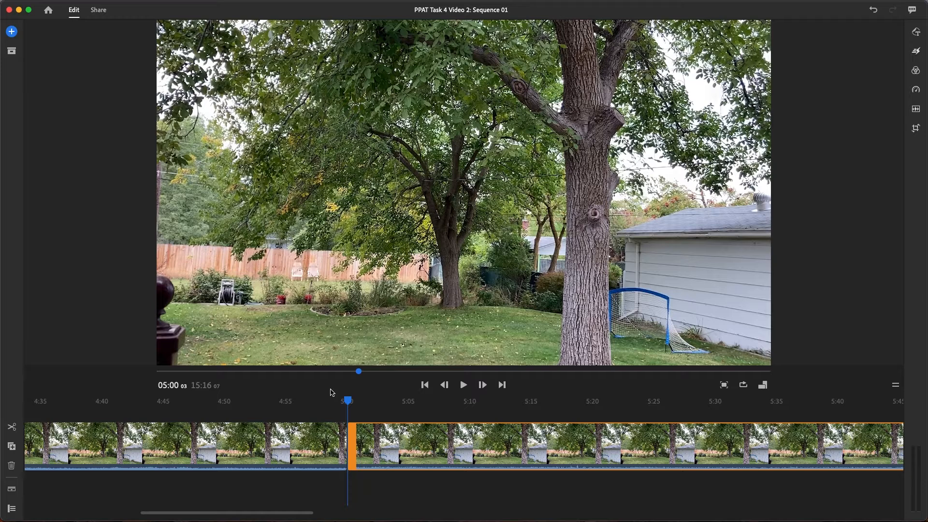
drag(349, 403, 347, 401)
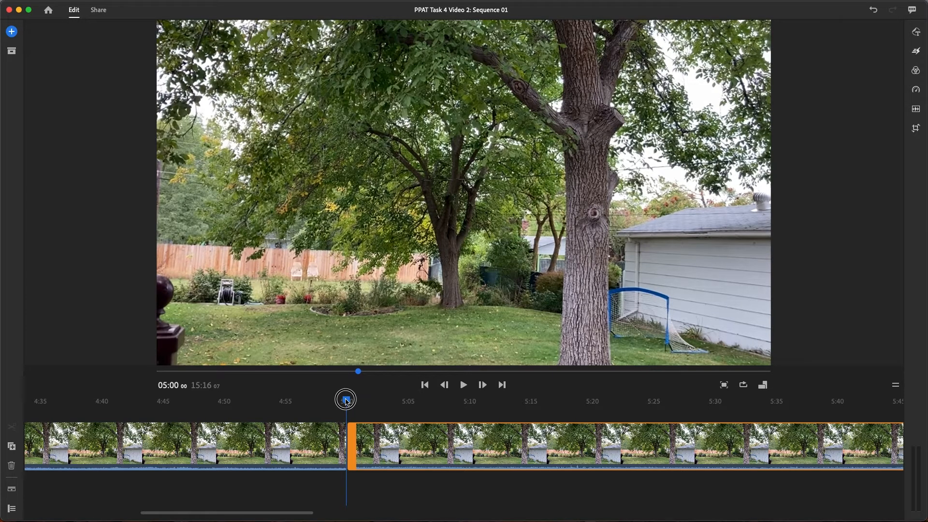
Trim the end of the second clip back to about 10:00 and place the playhead at the cut
drag(346, 401, 383, 401)
drag(301, 511, 417, 503)
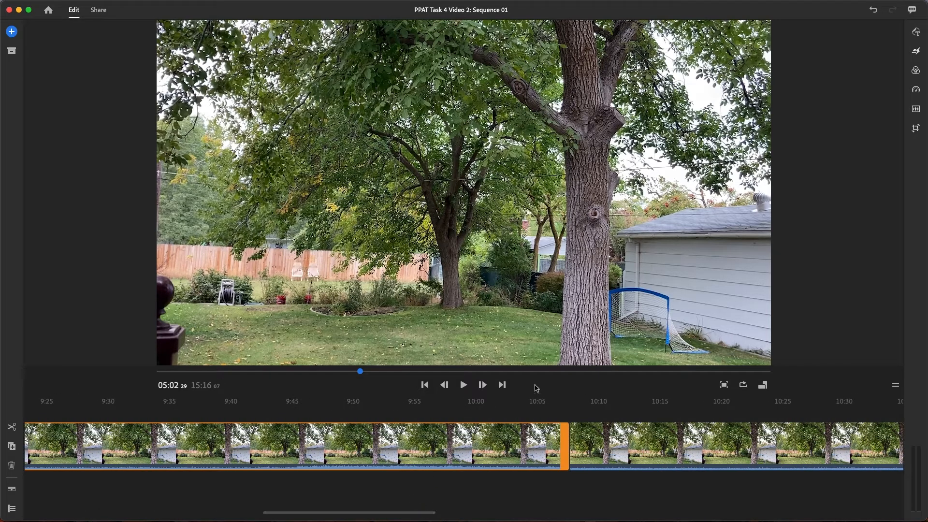
click(541, 399)
drag(544, 401, 568, 401)
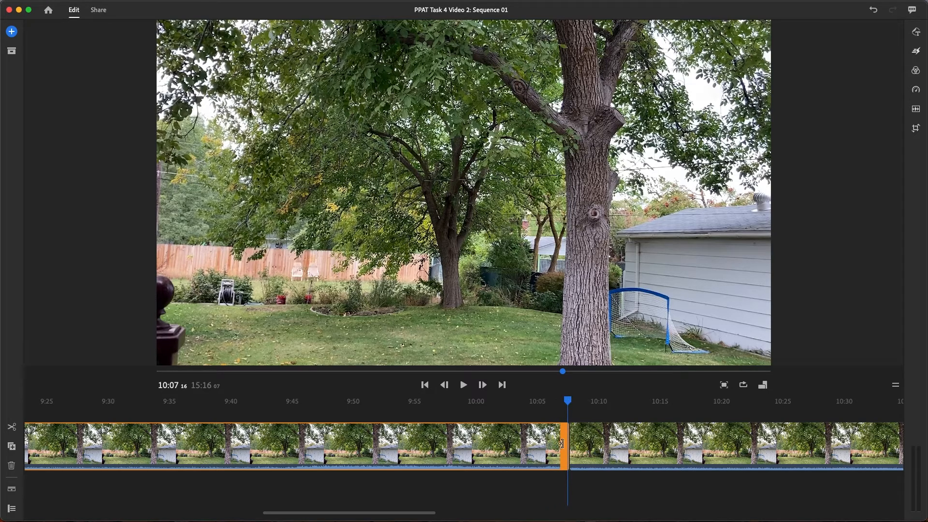
drag(567, 443, 480, 435)
click(480, 401)
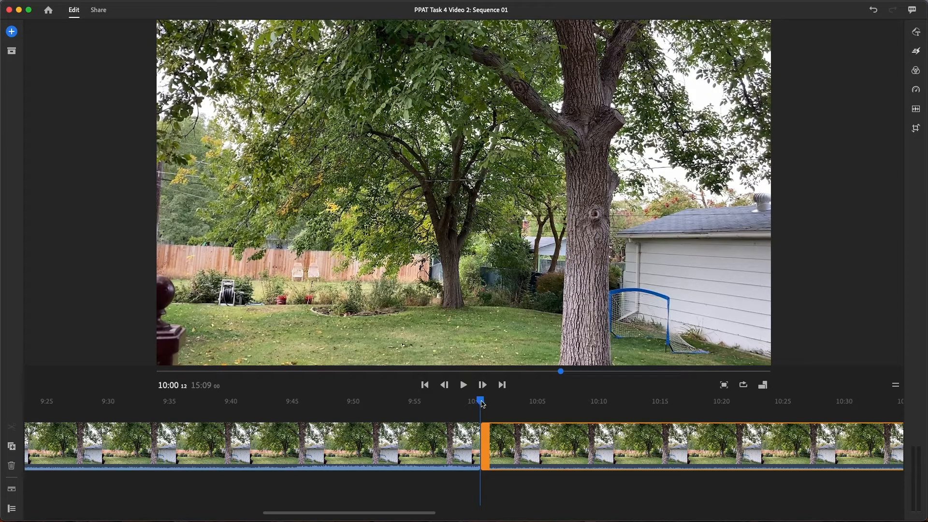
Shorten the end of the second clip slightly more and set the playhead to exactly 10:00
drag(483, 401, 473, 401)
drag(481, 399, 483, 399)
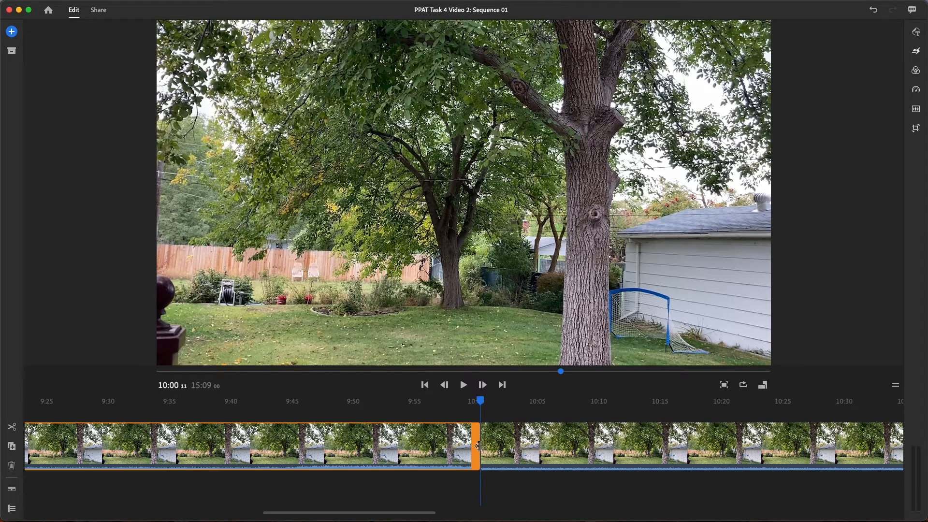
drag(478, 445, 474, 445)
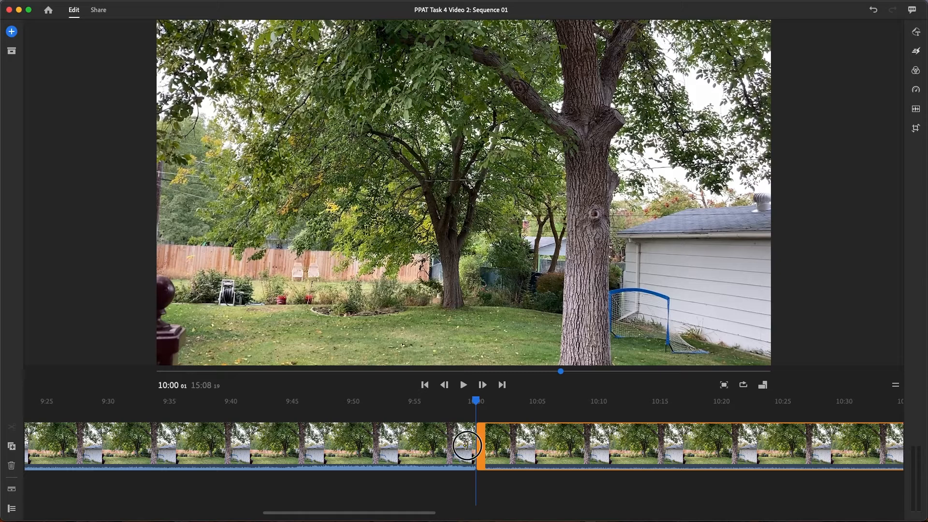
click(475, 445)
drag(468, 404, 475, 402)
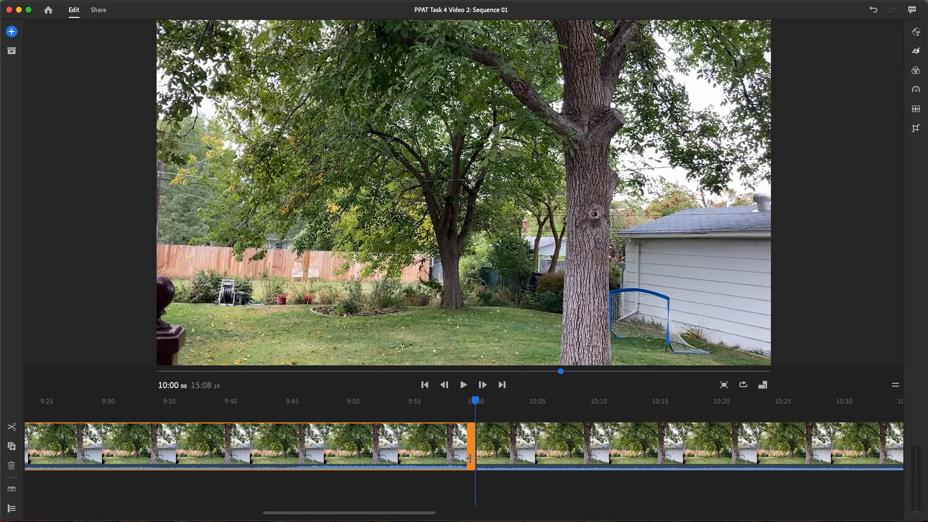
Extend the end of the second clip slightly to about 10:00:08 and set the playhead at the cut
drag(432, 516, 409, 516)
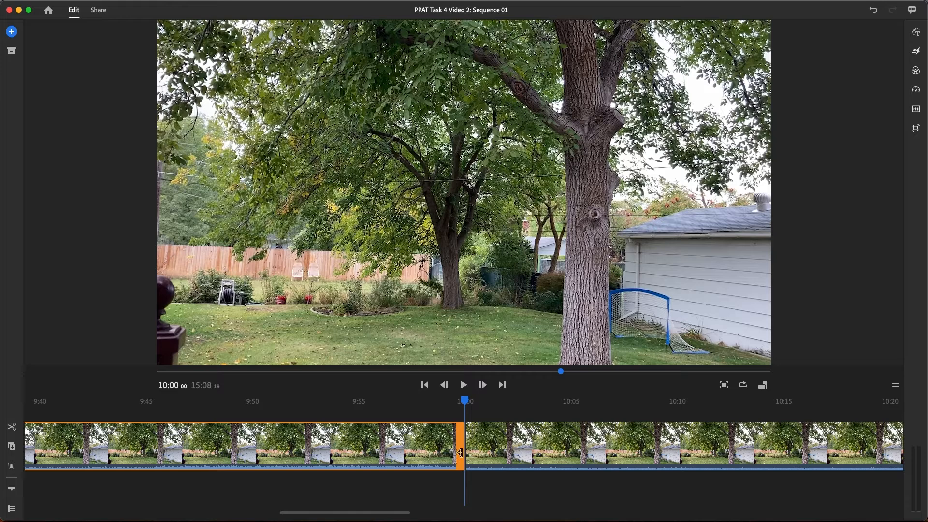
click(465, 401)
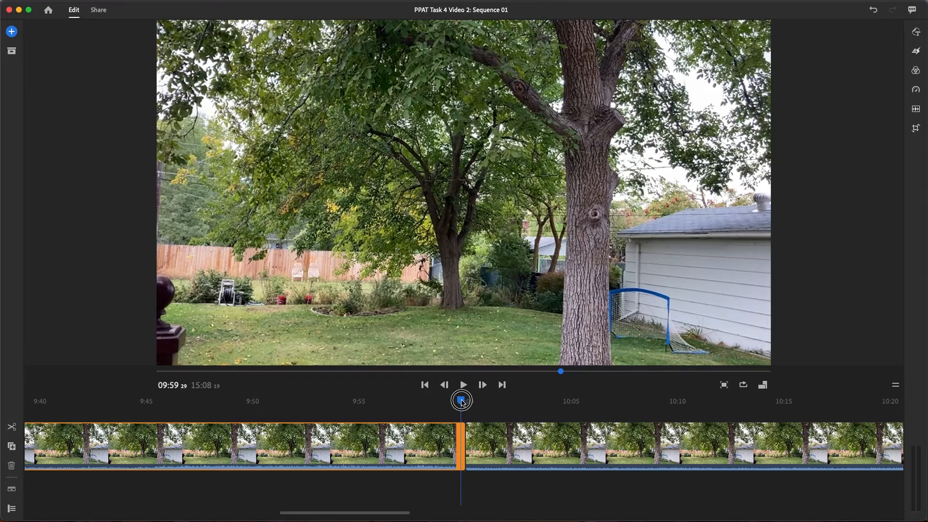
drag(465, 399, 465, 402)
drag(461, 456, 468, 454)
drag(463, 406, 469, 400)
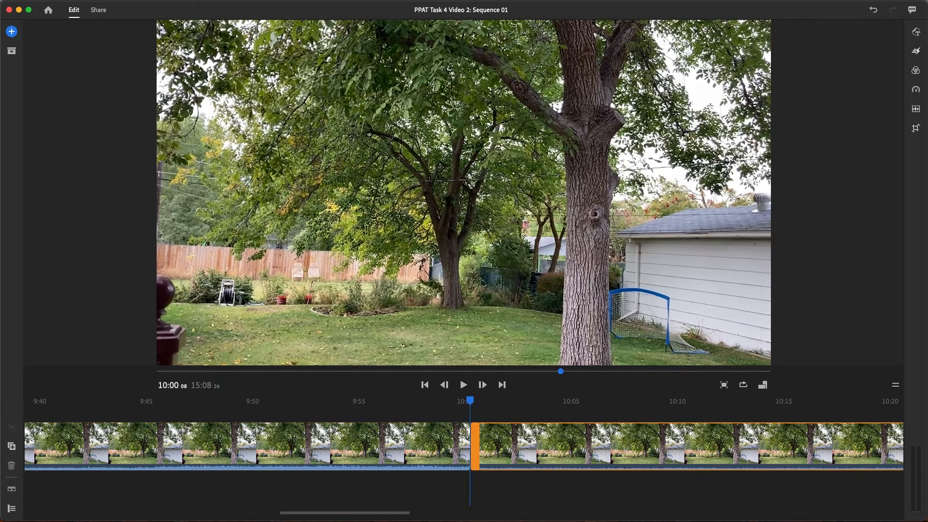
Trim the end of the second clip back in two small passes to about 10:00
click(456, 445)
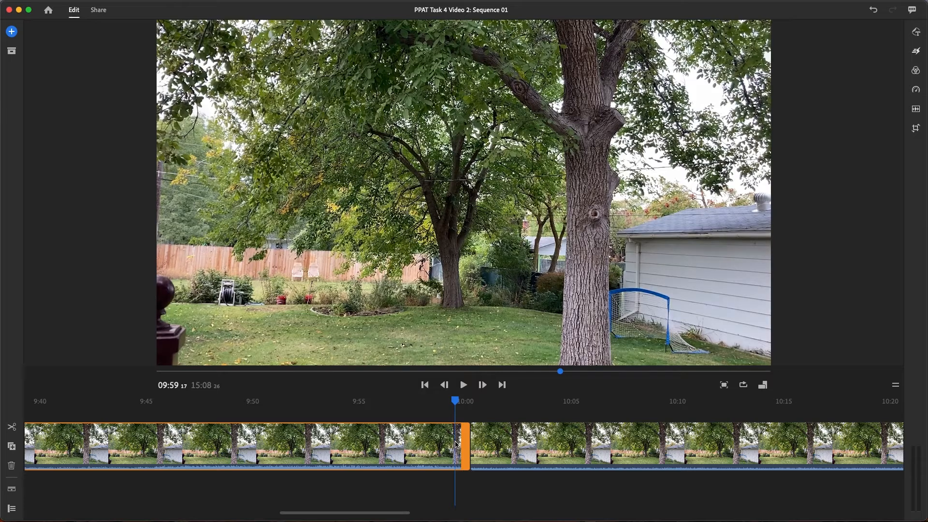
drag(467, 442, 465, 441)
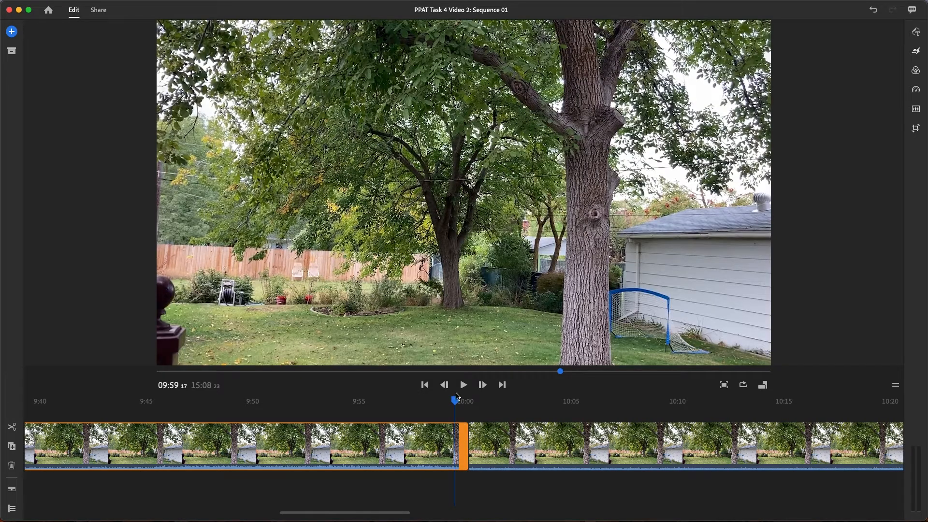
drag(456, 405, 468, 397)
click(451, 440)
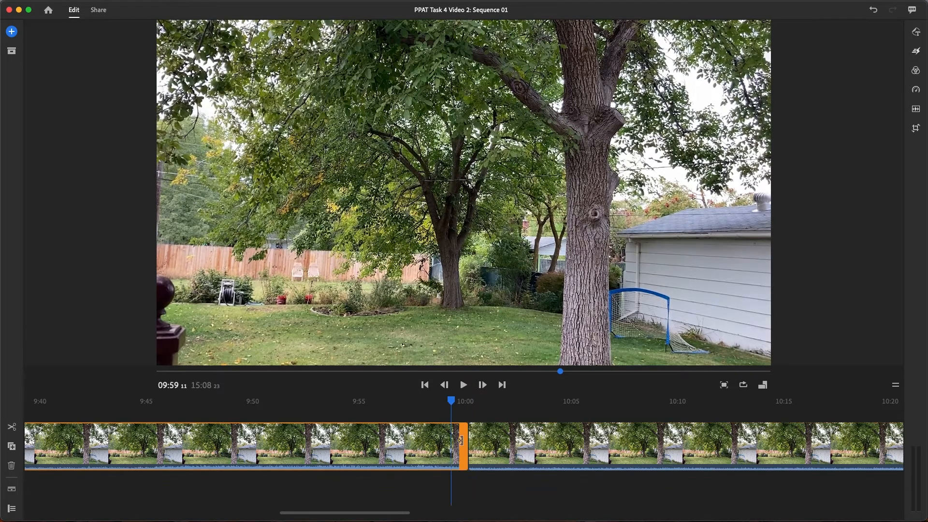
drag(466, 438, 463, 438)
drag(452, 400, 464, 398)
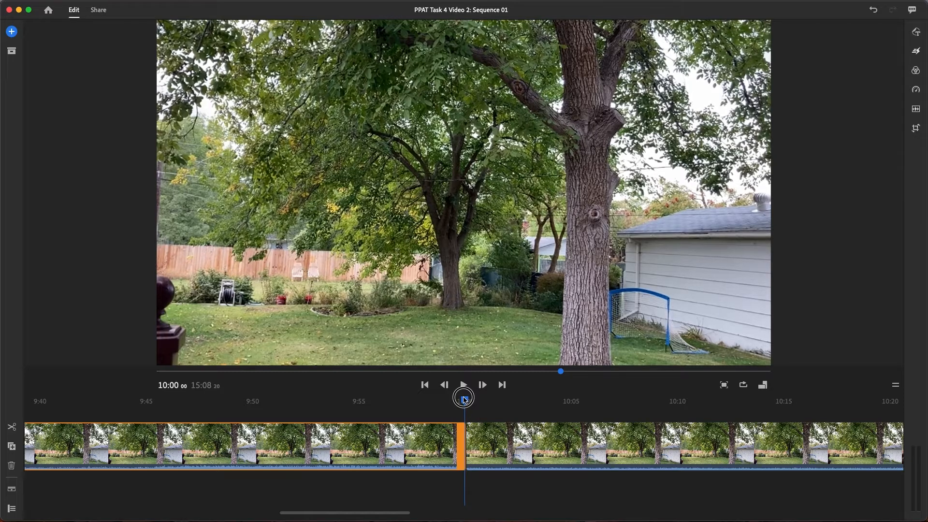
drag(464, 399, 453, 427)
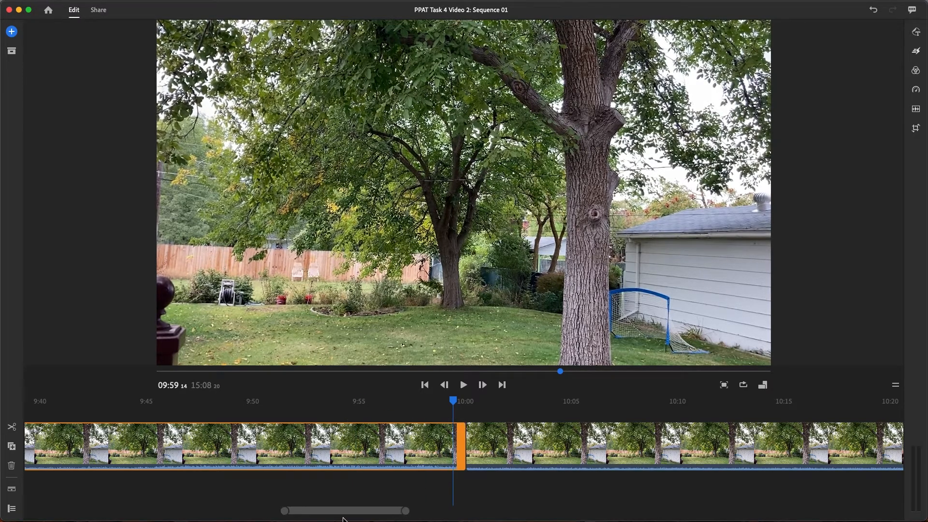
Trim the end of the last clip back to about 15:00:05 and bring the playhead to its end
drag(345, 518, 481, 489)
click(410, 444)
mouse_move(411, 404)
mouse_down()
mouse_move(422, 401)
mouse_move(408, 402)
mouse_up()
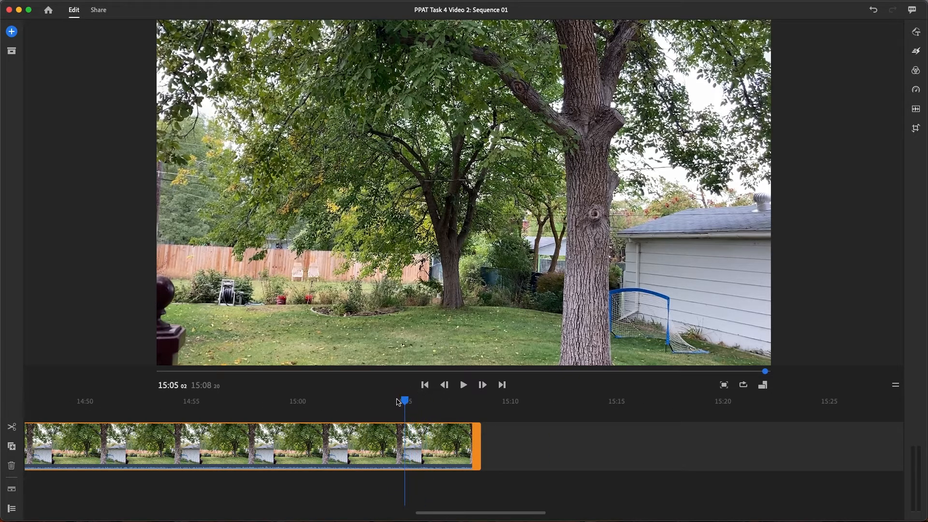
drag(405, 402, 482, 403)
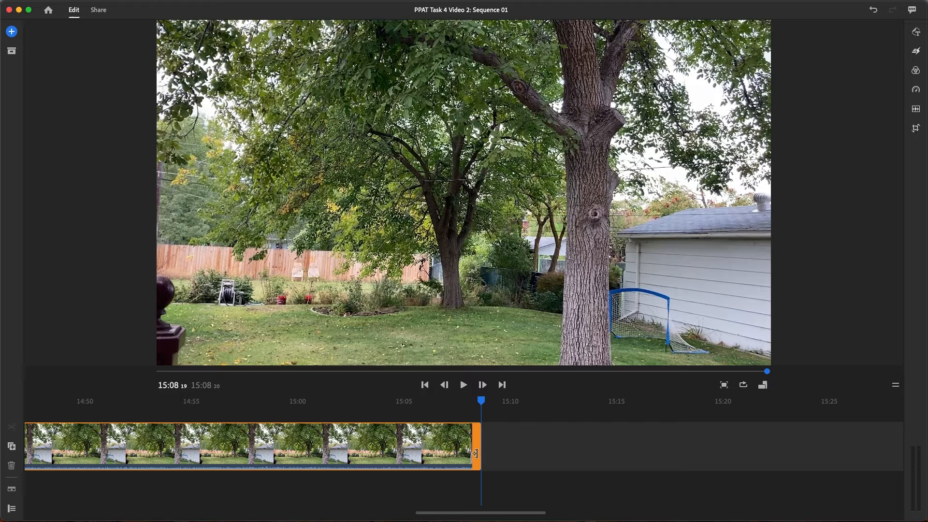
drag(477, 452, 300, 453)
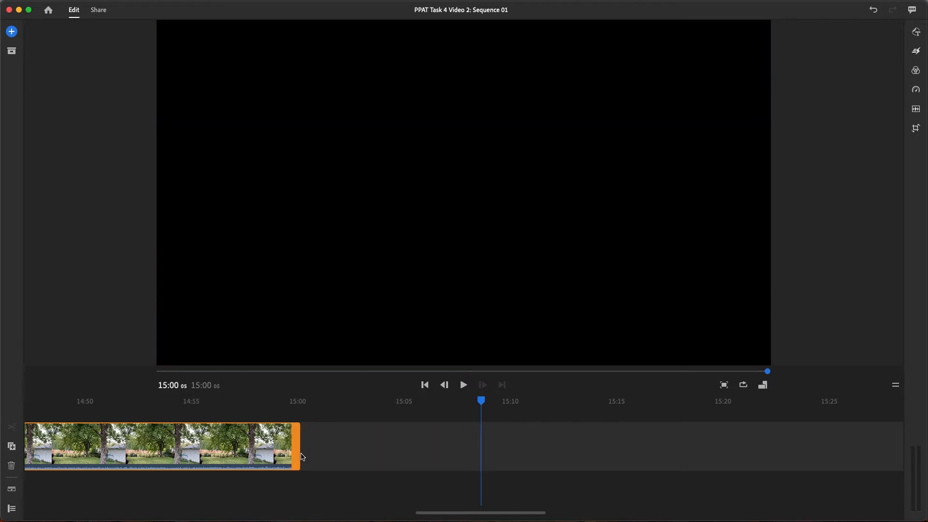
drag(484, 399, 305, 380)
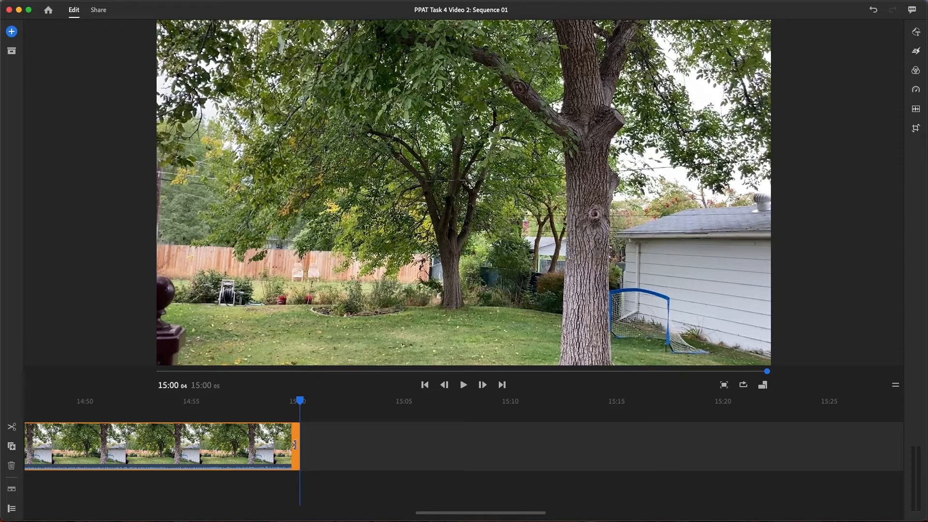
Adjust the end of the last clip in several small passes to 15:00:03
drag(298, 444, 292, 443)
drag(303, 400, 299, 400)
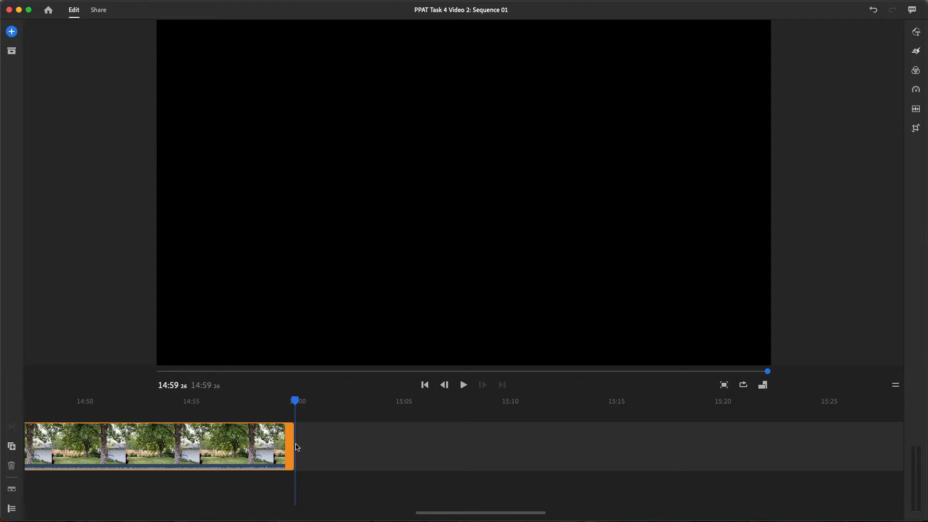
drag(293, 449, 300, 446)
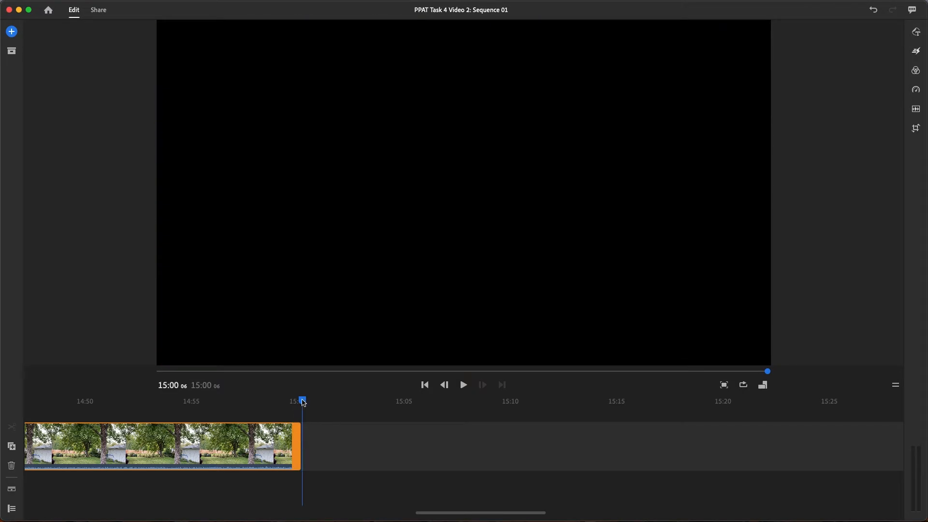
drag(303, 401, 277, 400)
click(300, 449)
drag(300, 448, 298, 447)
drag(278, 401, 300, 399)
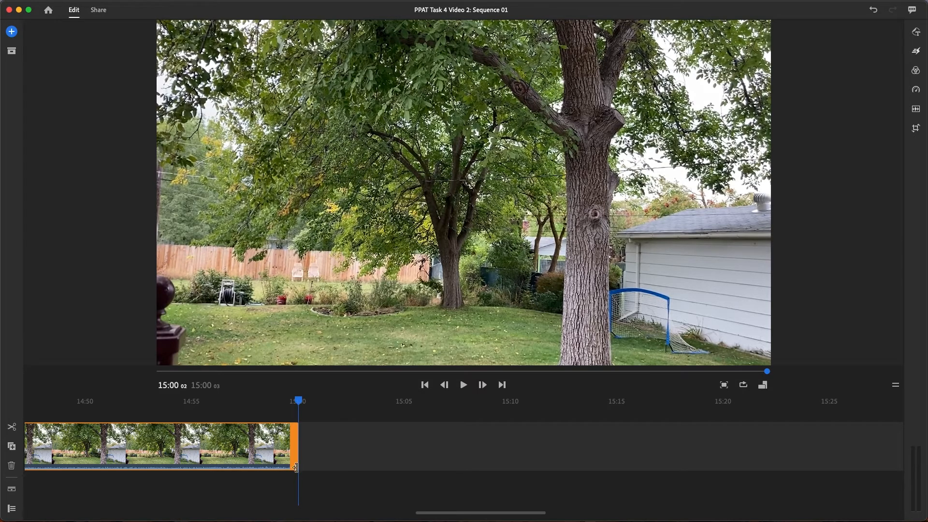
Trim the end of the last clip by one frame to 15:00:02 and set the playhead to exactly 15:00
drag(540, 510, 513, 512)
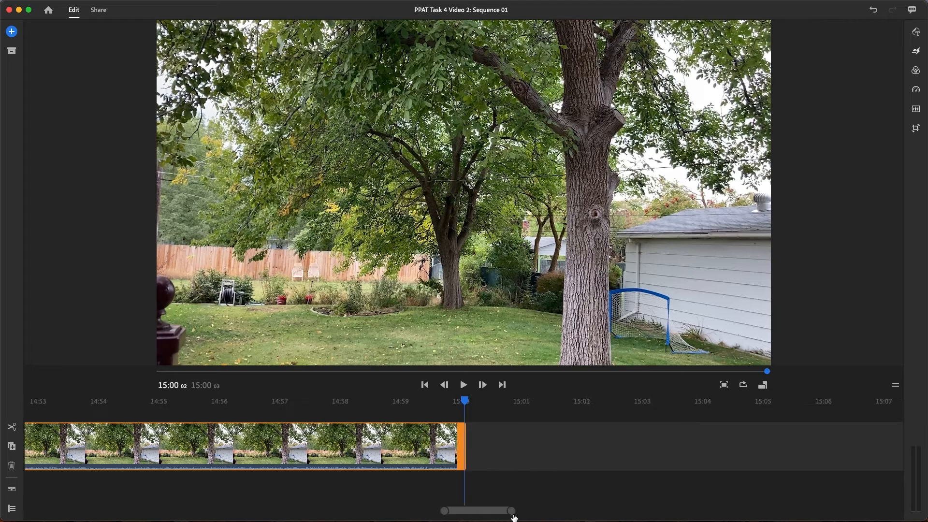
drag(464, 401, 483, 400)
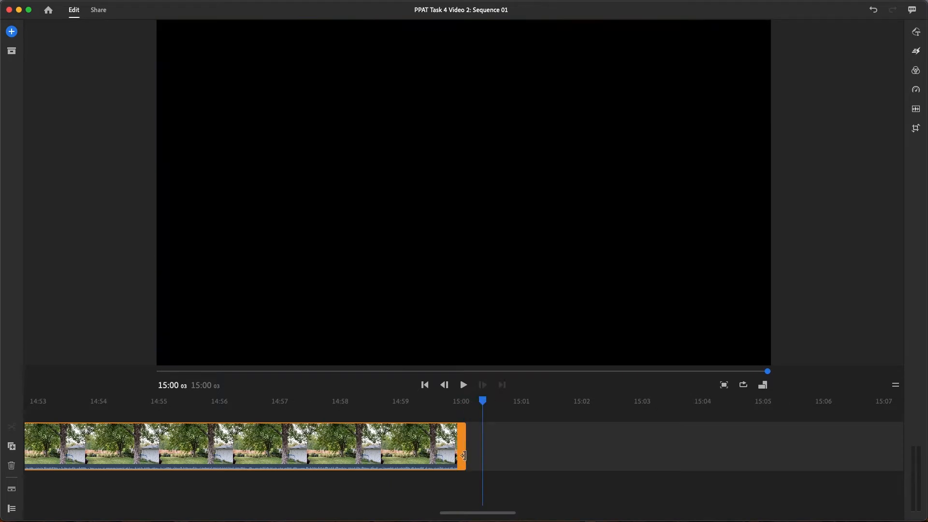
drag(464, 451, 463, 452)
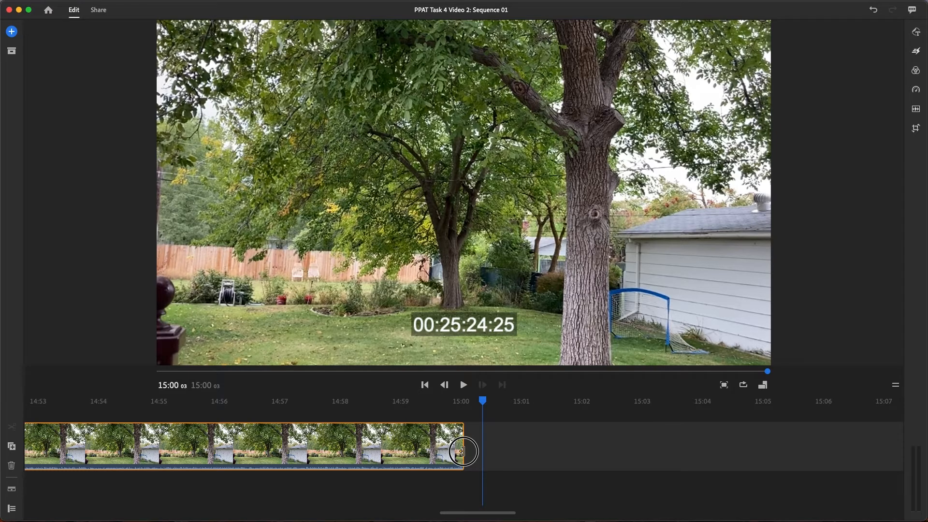
drag(463, 451, 462, 452)
drag(482, 402, 463, 399)
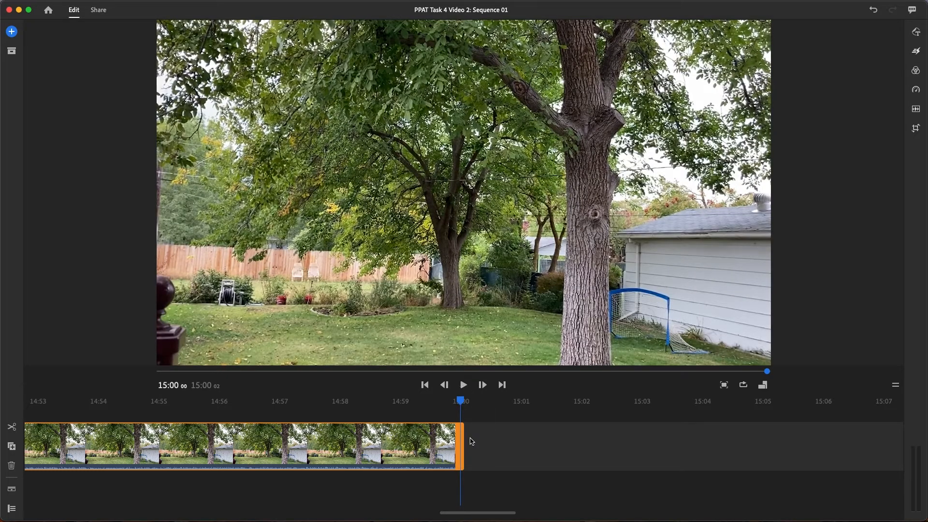
Trim the end of the last clip to exactly 15:00:00, check it against the playhead, and deselect the clip
drag(462, 441, 461, 441)
click(498, 449)
drag(498, 400, 459, 403)
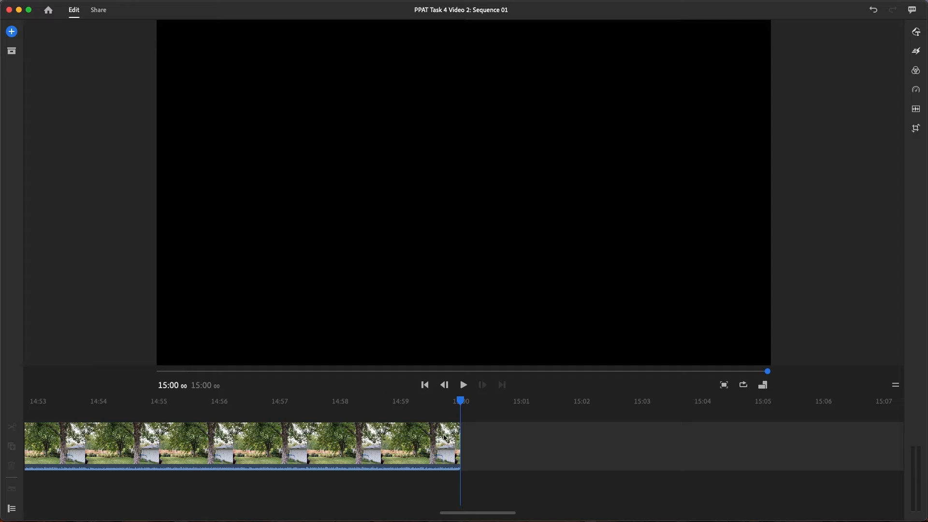
click(458, 445)
mouse_move(458, 445)
mouse_down()
mouse_move(547, 443)
mouse_move(463, 449)
mouse_up()
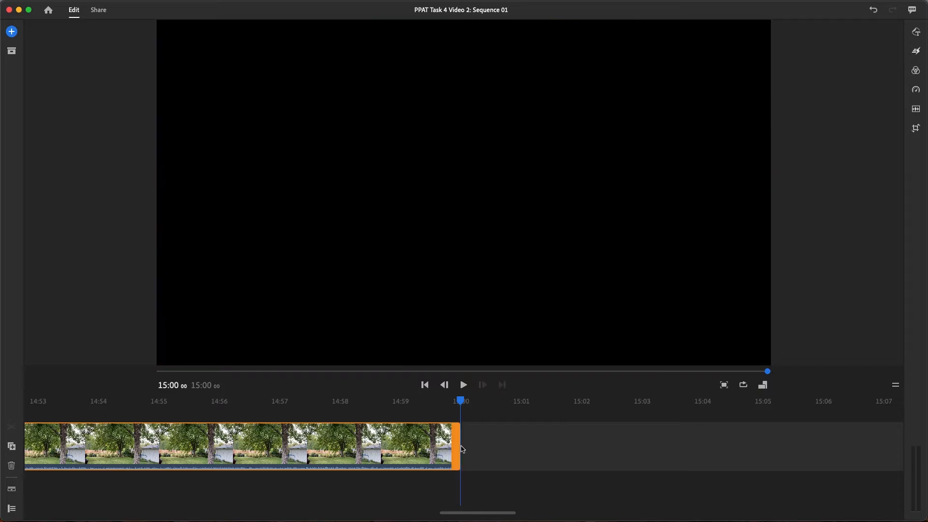
click(547, 455)
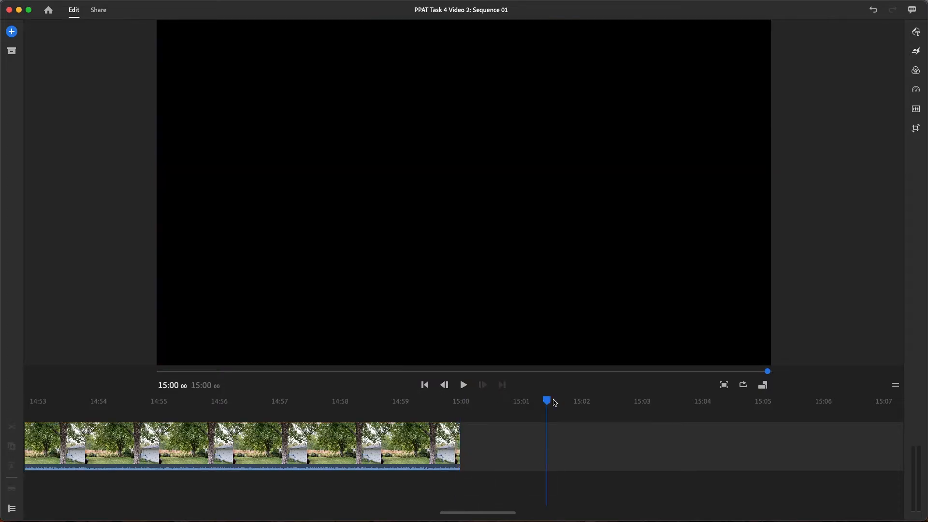
Review the whole sequence from its end back to the start and inspect each of the three clips
drag(545, 404, 237, 403)
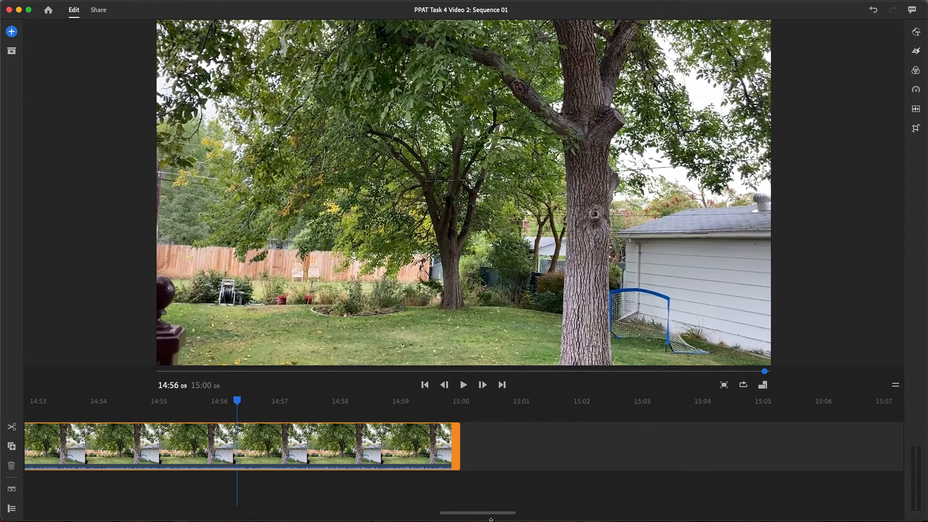
drag(510, 515, 927, 488)
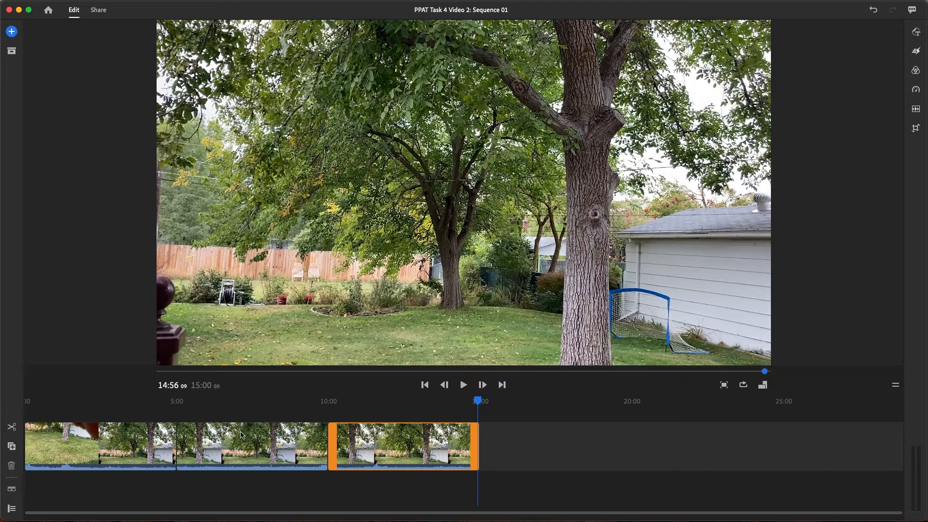
drag(477, 403, 403, 433)
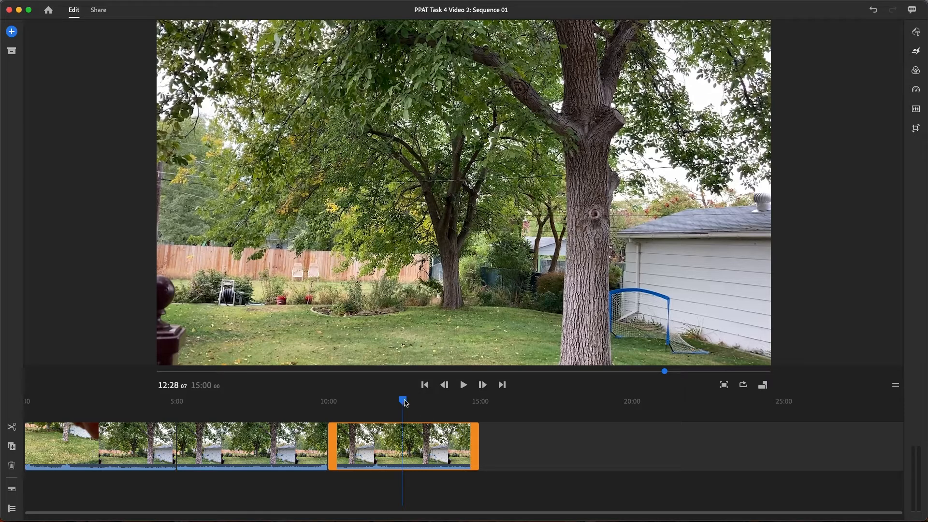
drag(407, 402, 23, 405)
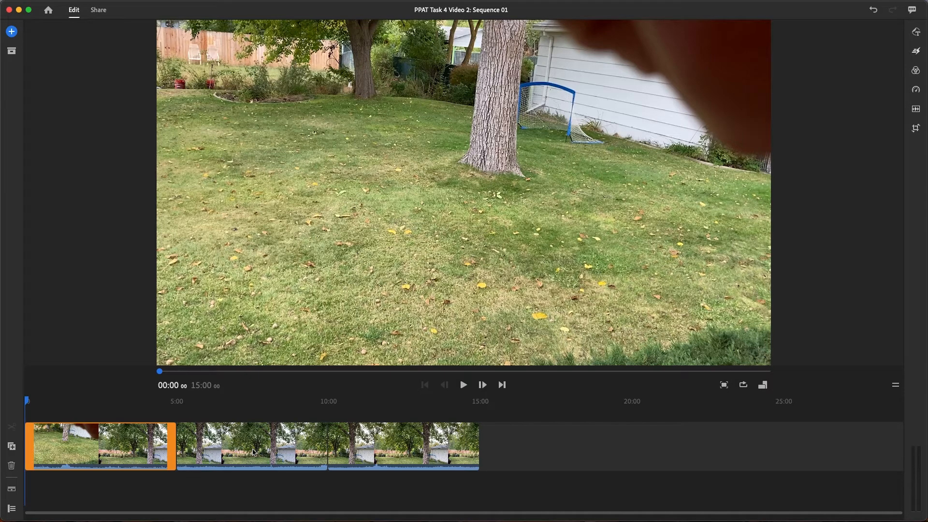
click(63, 440)
click(273, 447)
click(430, 449)
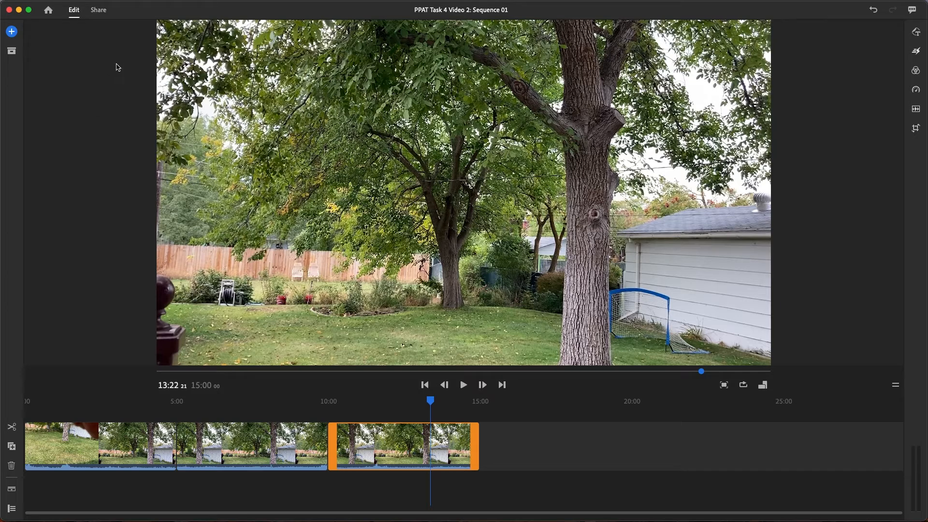
Open the export settings for a local file and name it "Edited PPAT Task 4 Video 2"
click(102, 13)
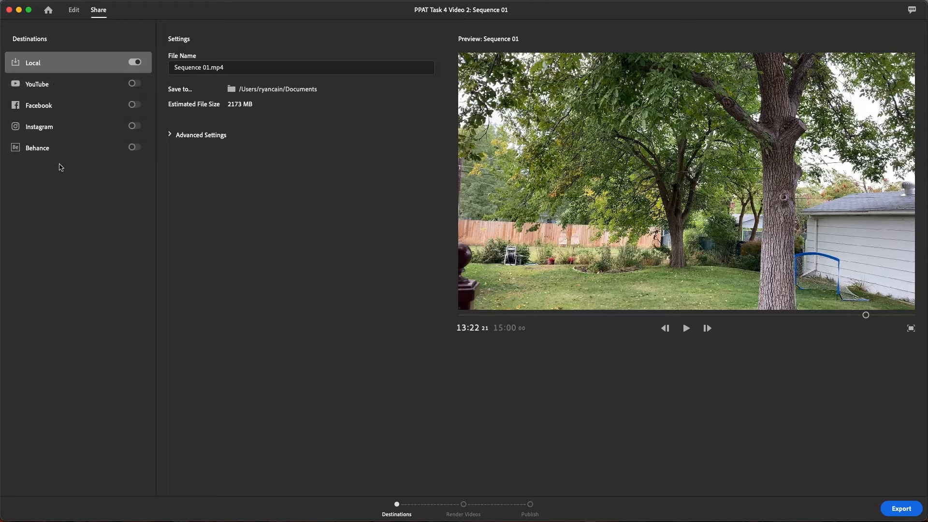
click(213, 67)
triple_click(212, 67)
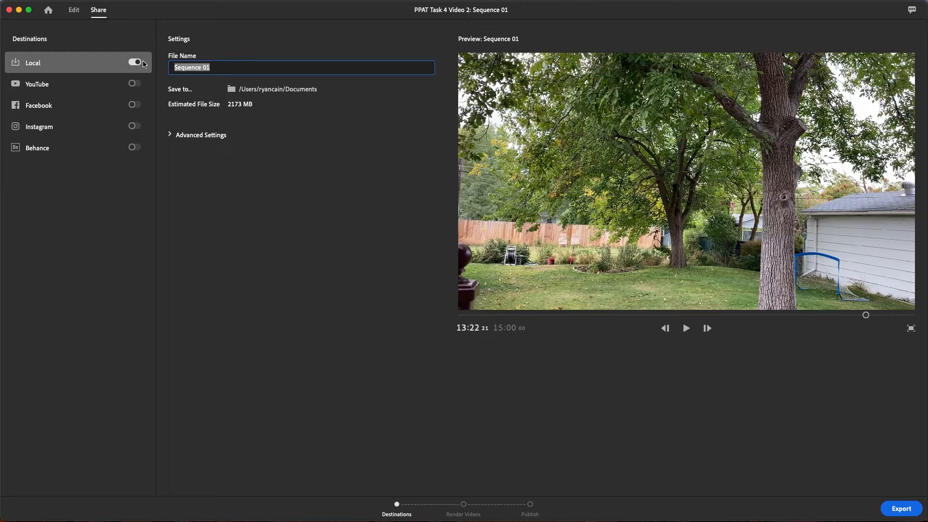
text(Edited PPAT Task 4 Video 2)
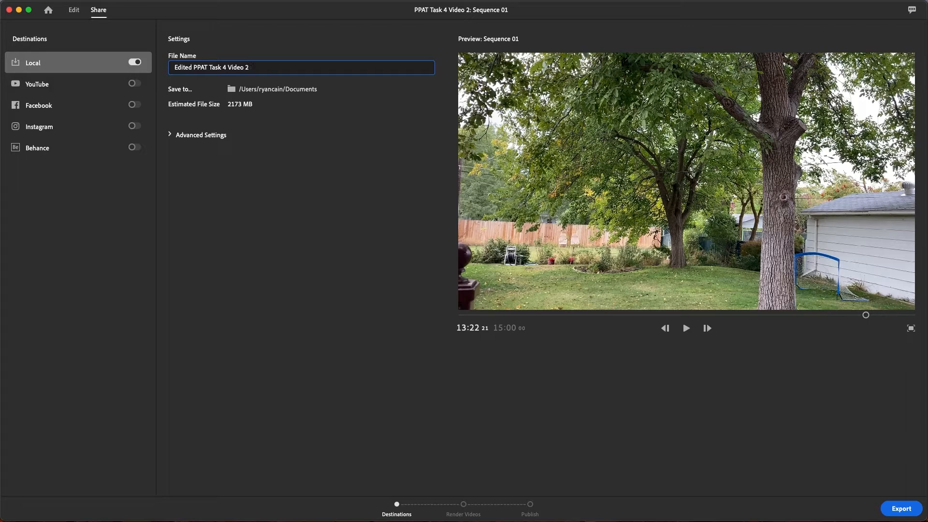
Choose the PPAT Video folder inside Pictures as the save location for the exported file
click(252, 90)
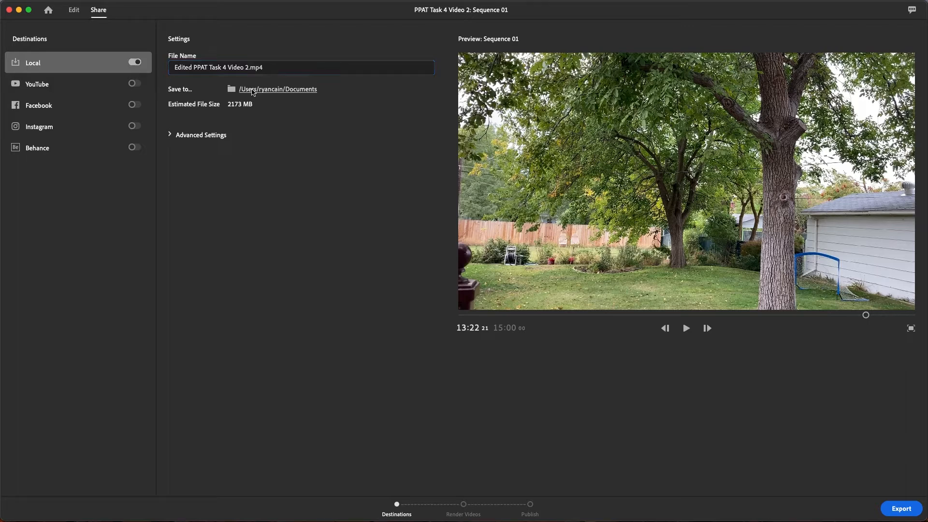
click(279, 89)
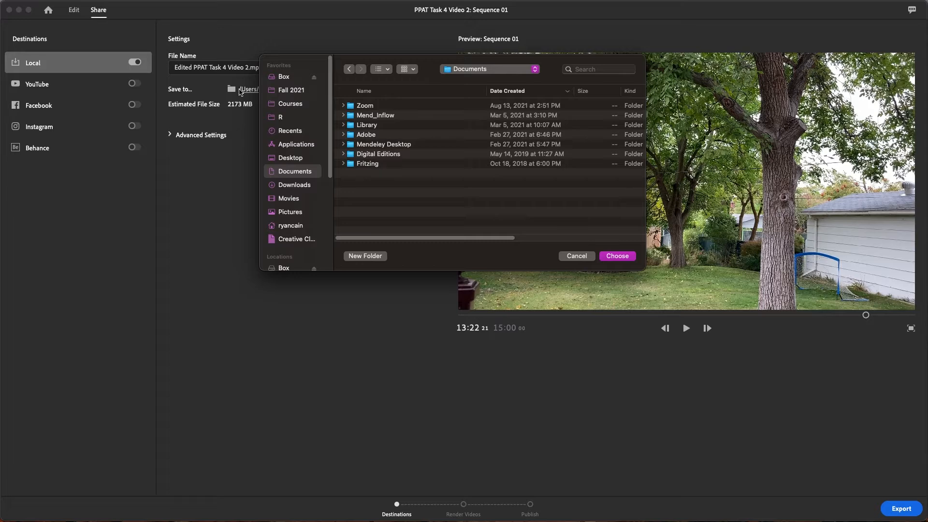
click(578, 256)
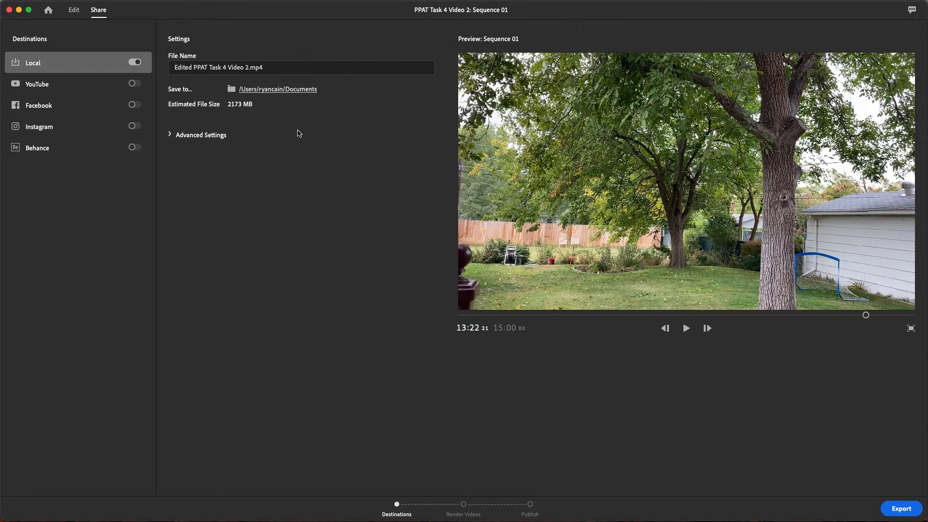
click(261, 91)
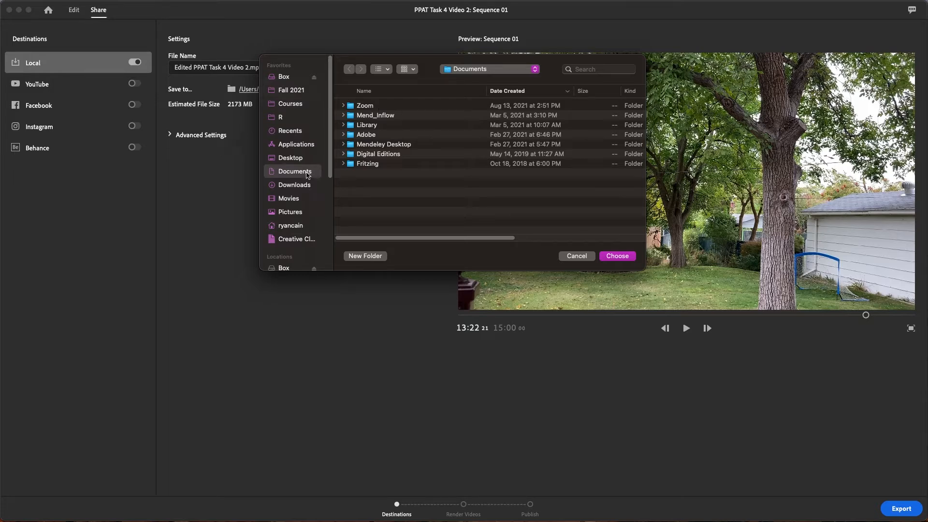
click(310, 213)
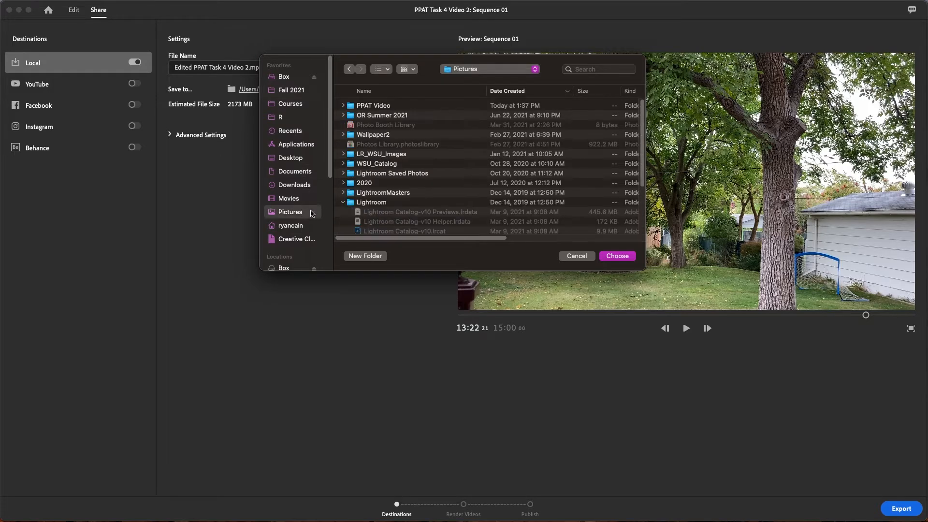
double_click(401, 107)
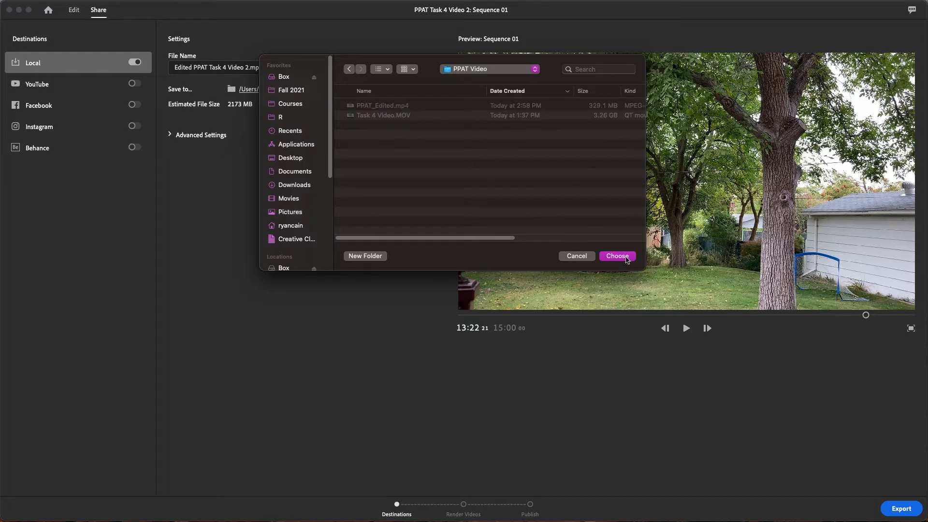
click(626, 258)
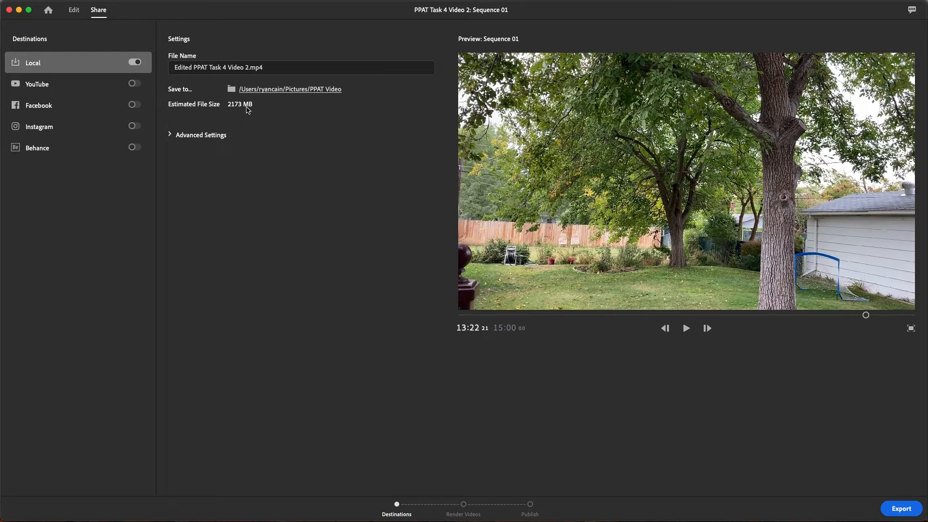
Show the advanced export settings, choose the Custom preset, and set the resolution to 720p HD
click(170, 135)
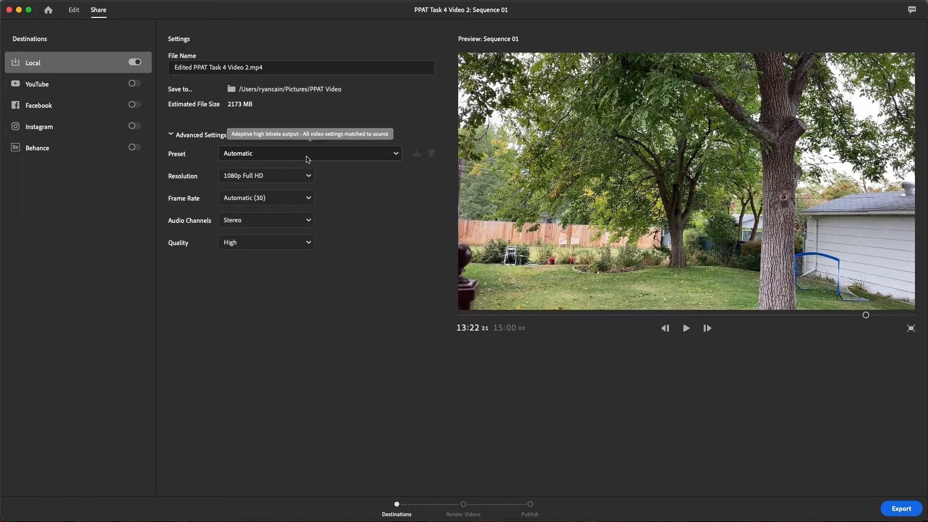
click(302, 154)
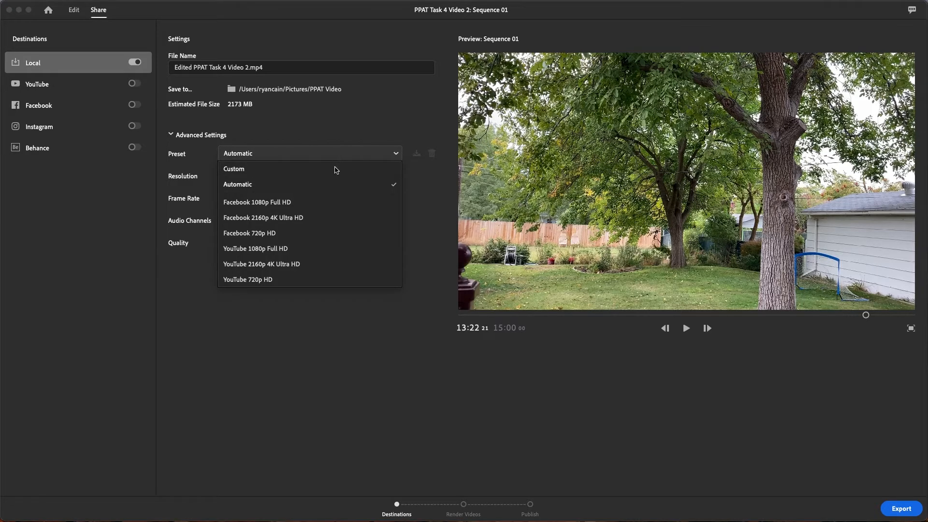
click(306, 171)
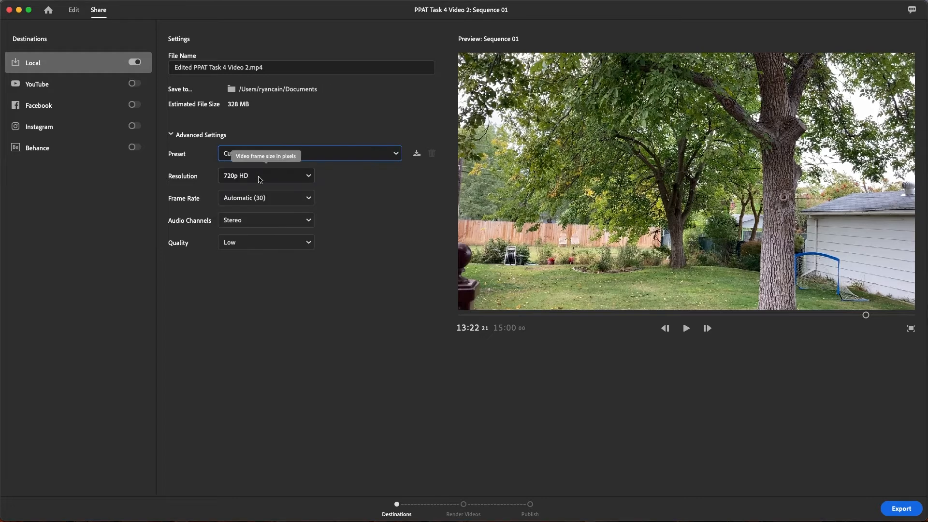
click(260, 180)
click(258, 194)
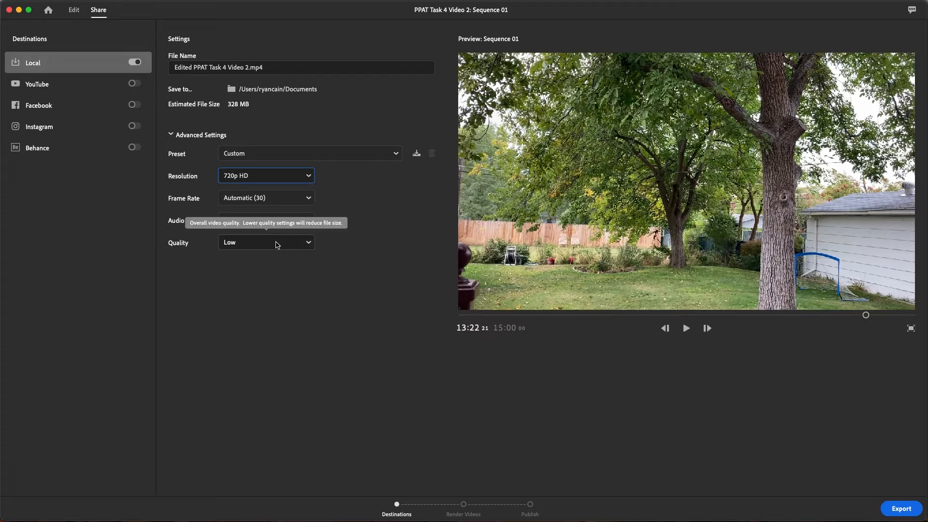
Compare the estimated file size at High and Medium quality, and return the export quality to Low
click(277, 244)
click(270, 258)
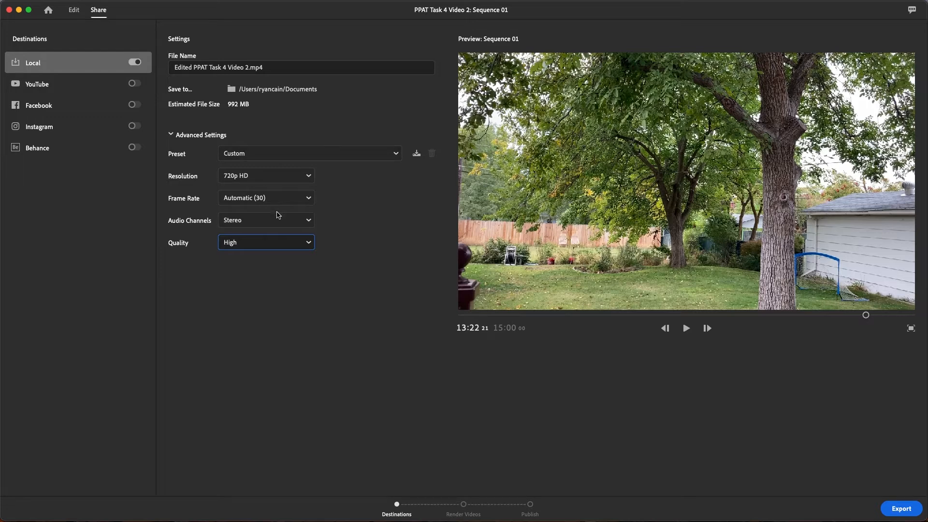
click(288, 242)
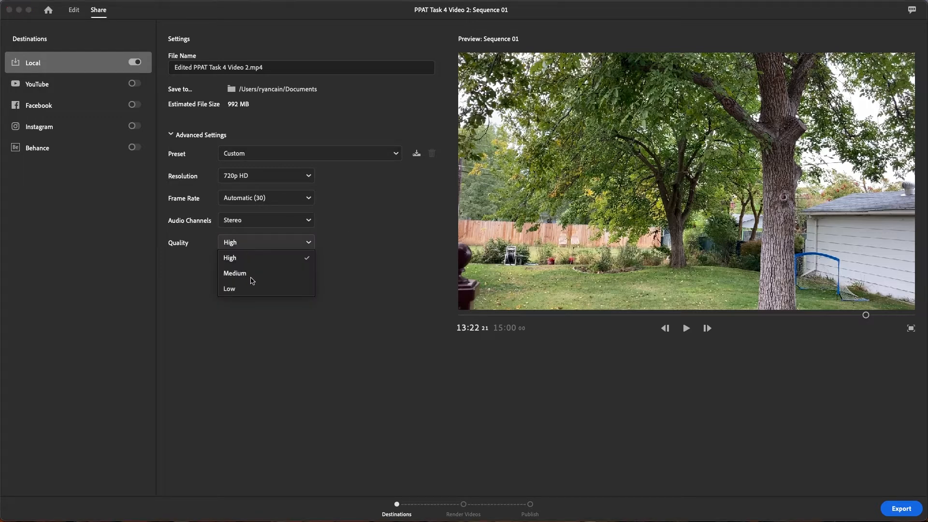
click(251, 277)
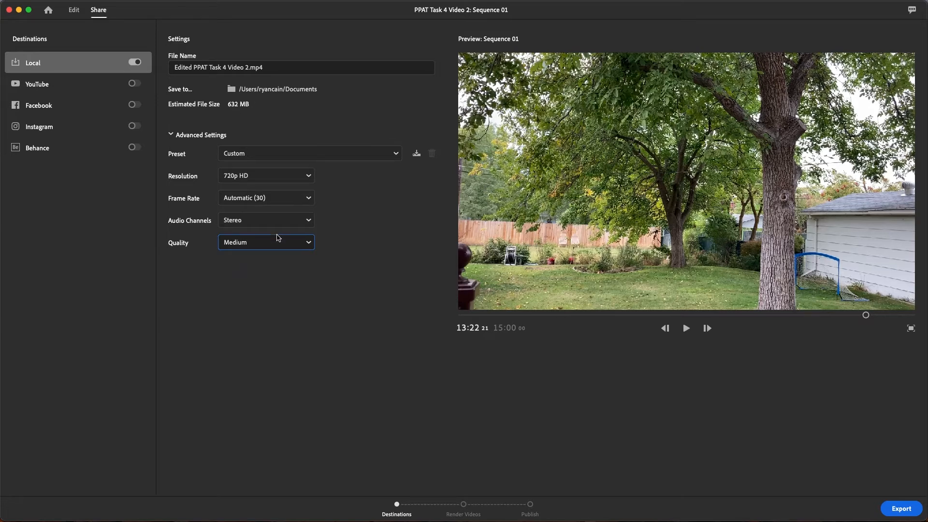
click(290, 244)
click(278, 290)
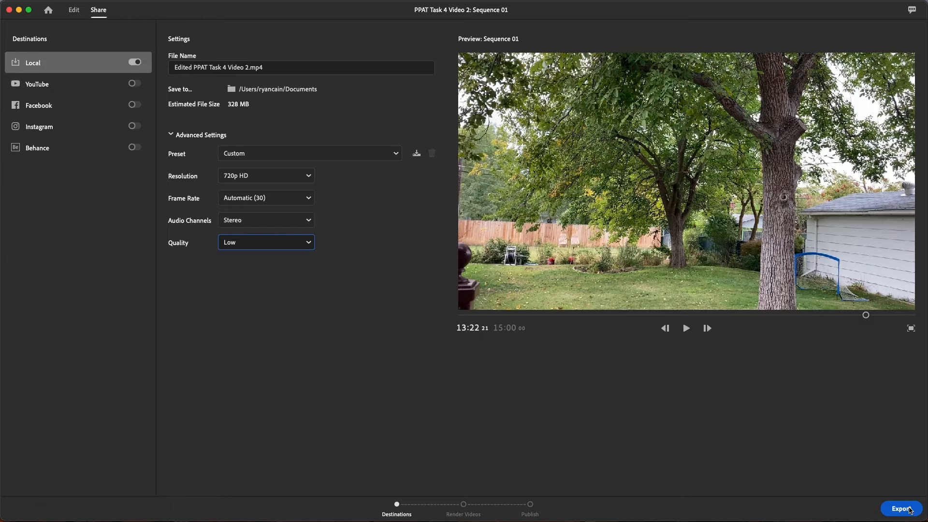
Export the sequence as a local file, reveal it in Finder, and shrink and reposition the Finder window
click(901, 508)
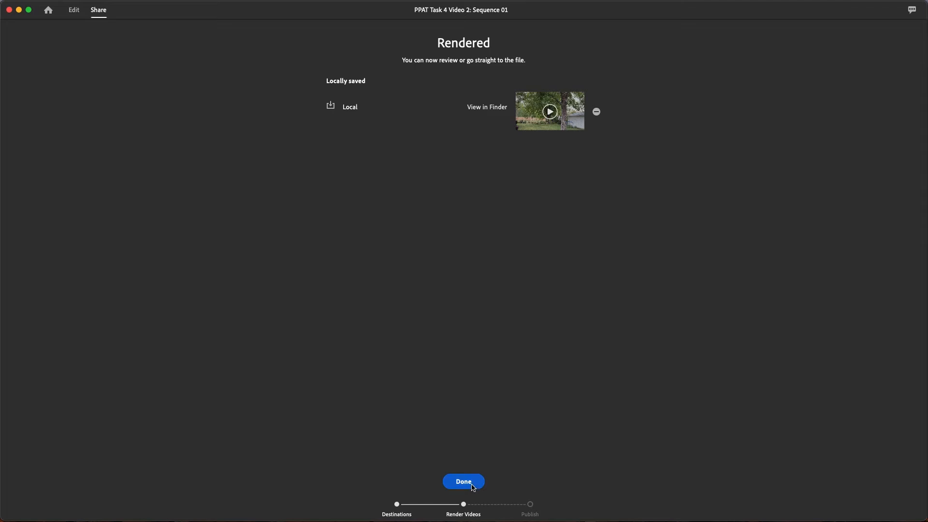
click(487, 108)
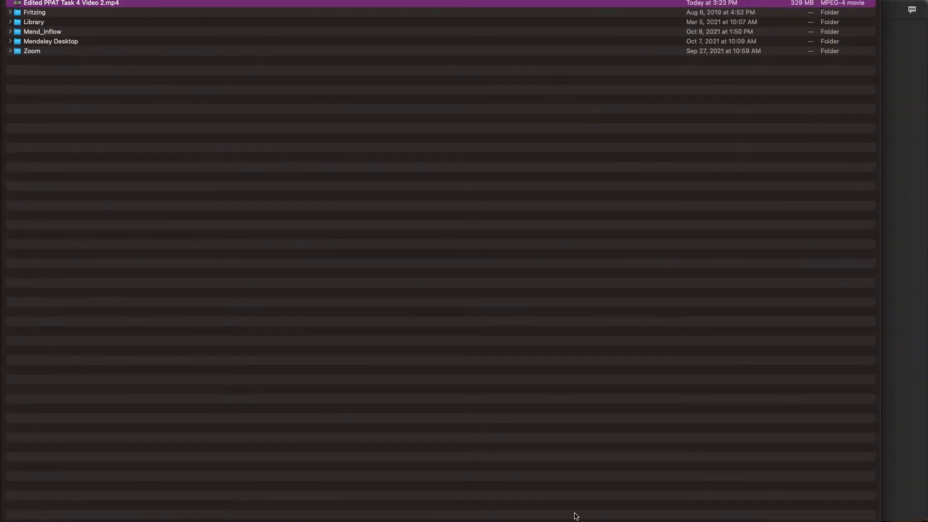
drag(878, 520, 431, 162)
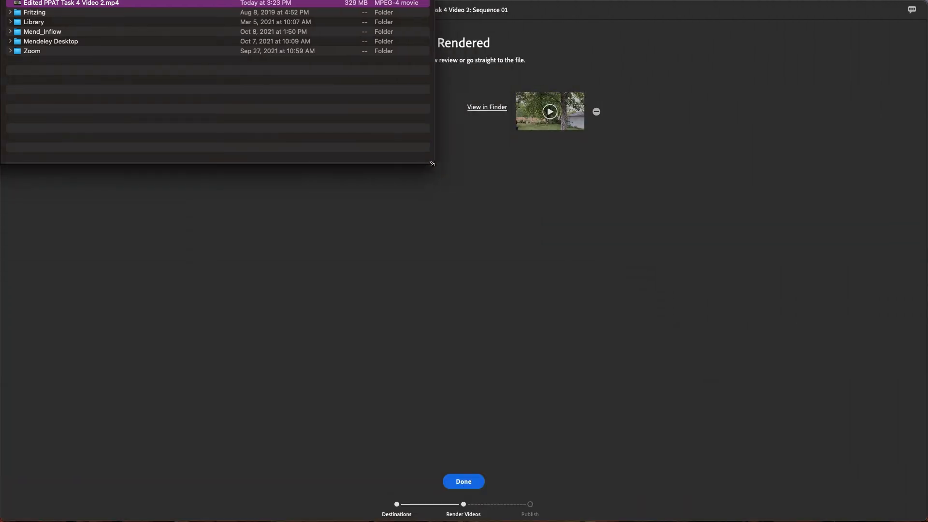
drag(167, 0, 471, 177)
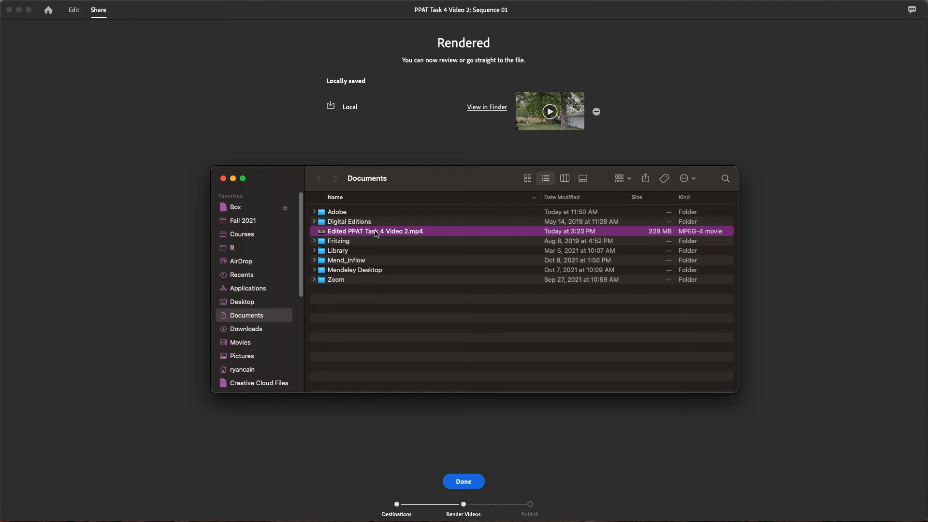
Move "Edited PPAT Task 4 Video 2.mp4" from Documents into the PPAT Video folder in Pictures and open that folder
drag(335, 234, 345, 312)
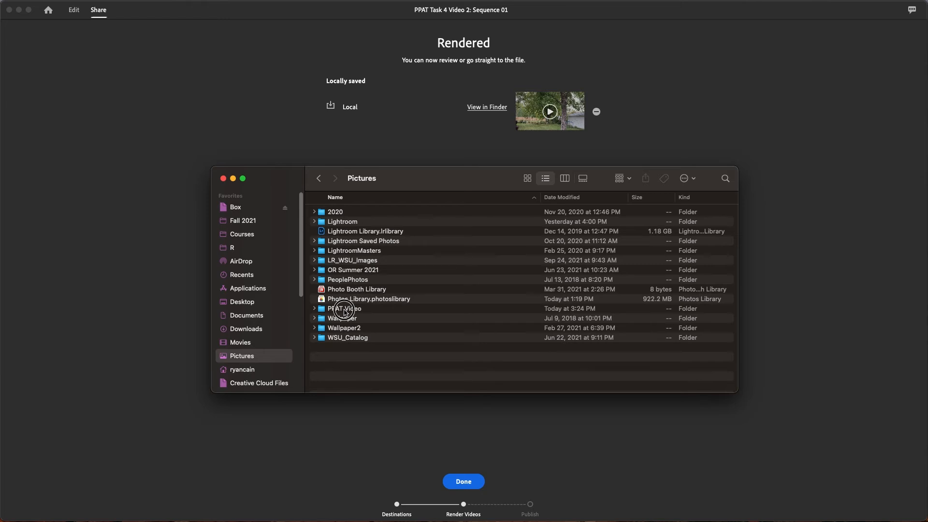
double_click(344, 312)
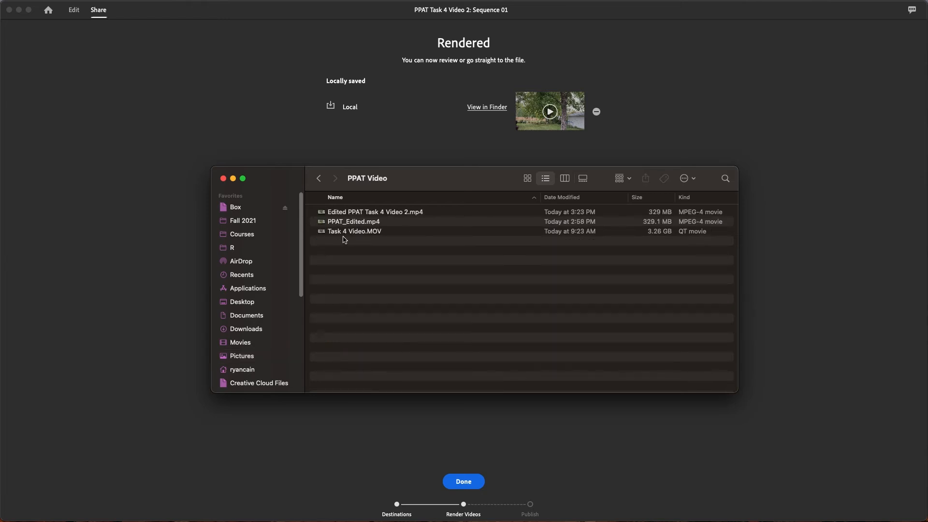
Open "Edited PPAT Task 4 Video 2.mp4" in the video player, skim it to about 14:03, and close it
click(365, 226)
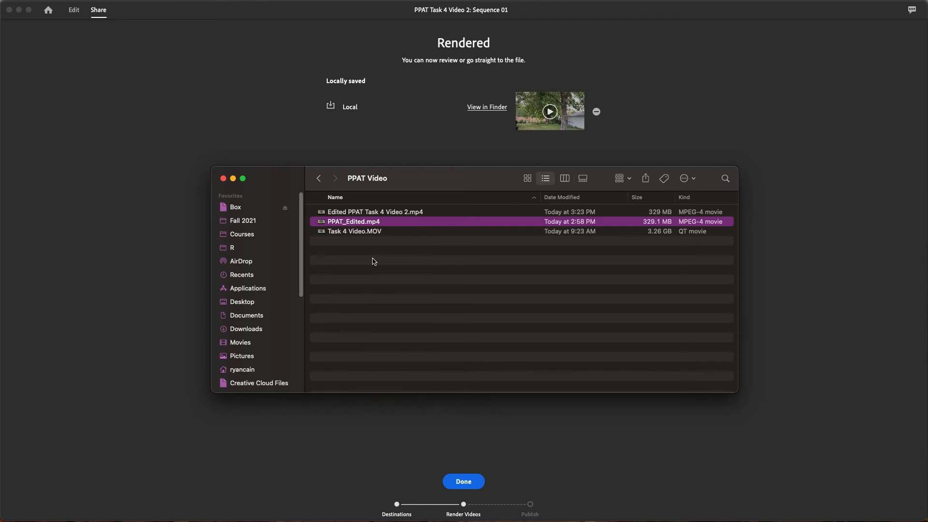
click(376, 215)
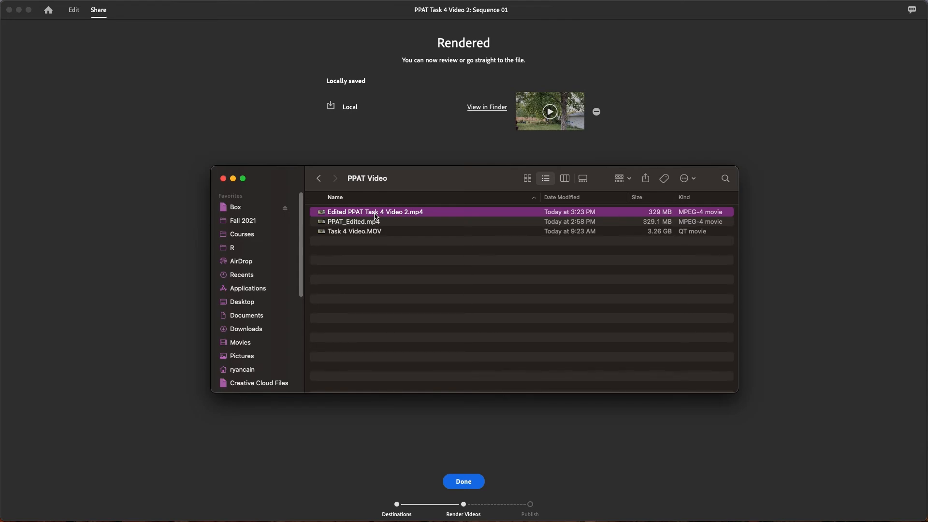
double_click(376, 216)
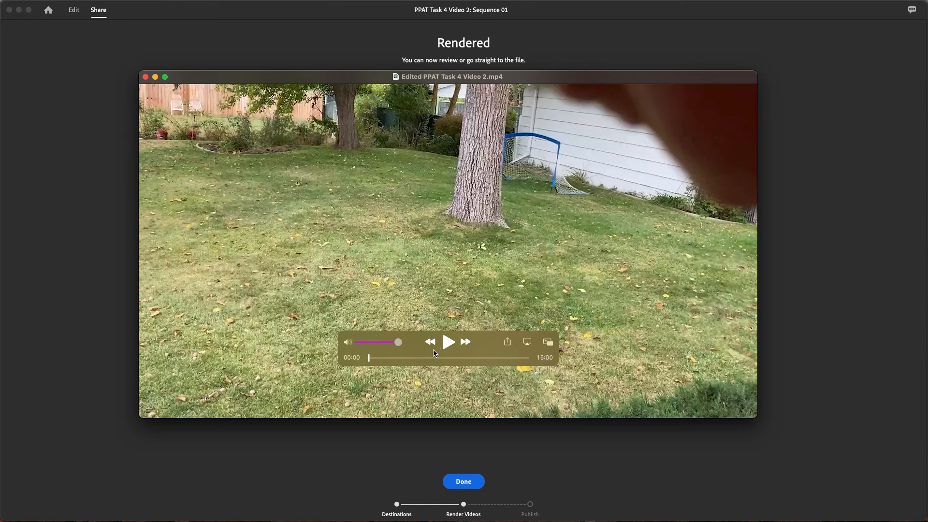
drag(369, 358, 519, 358)
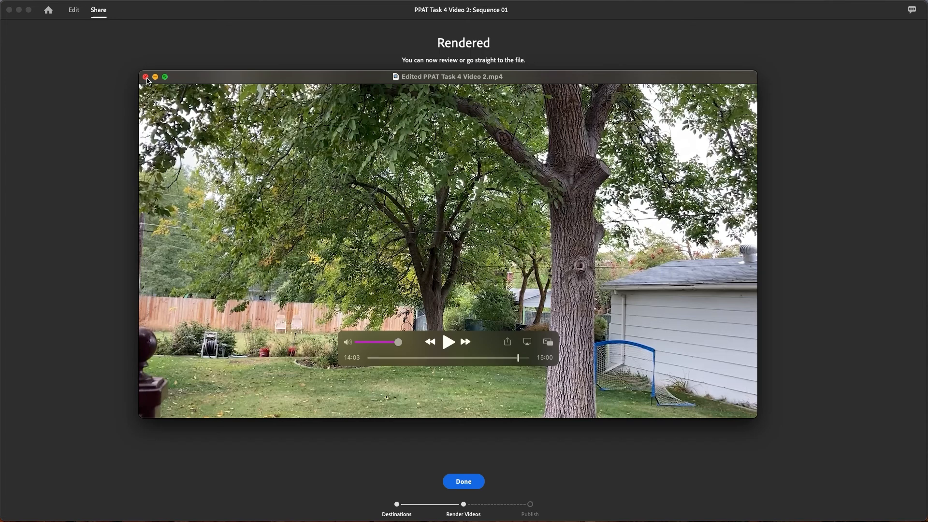
click(145, 77)
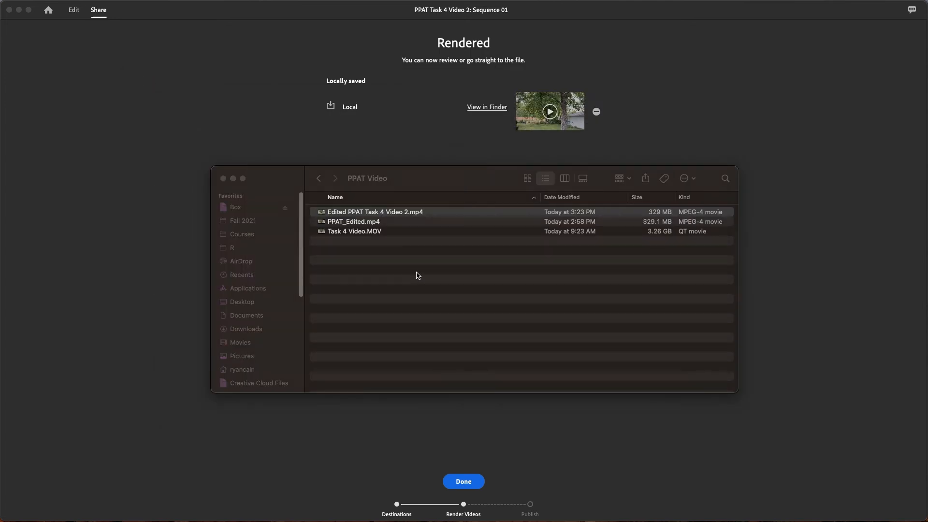